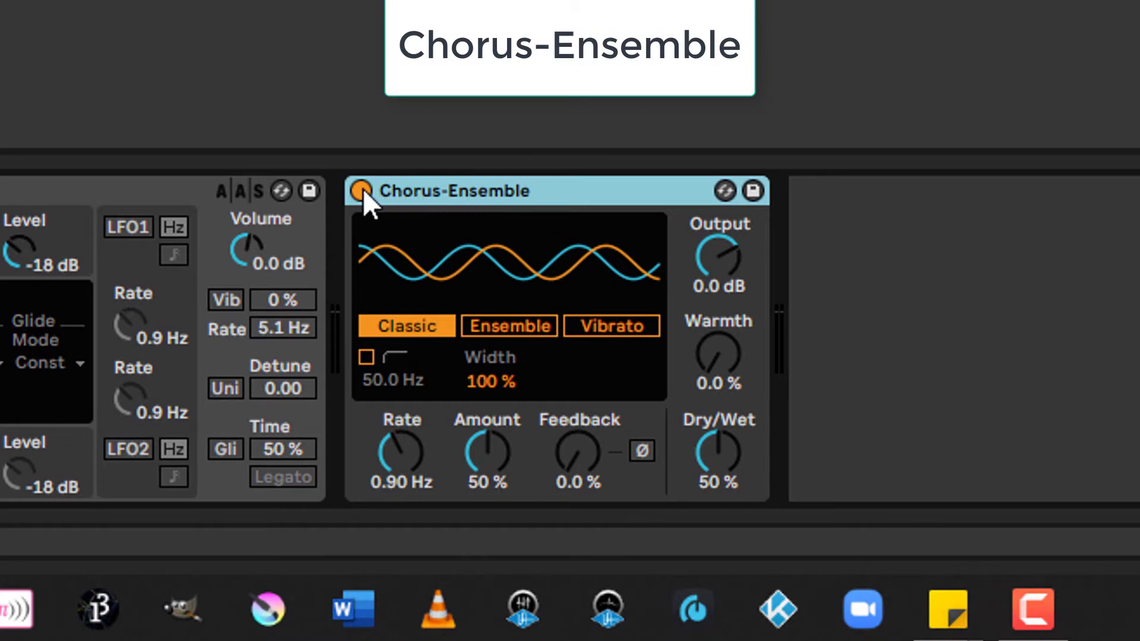
Step: Compare the Chorus-Ensemble bypassed and on, then set Ensemble mode after trying Vibrato
{"action": "left_click", "coordinate": [360, 190]}
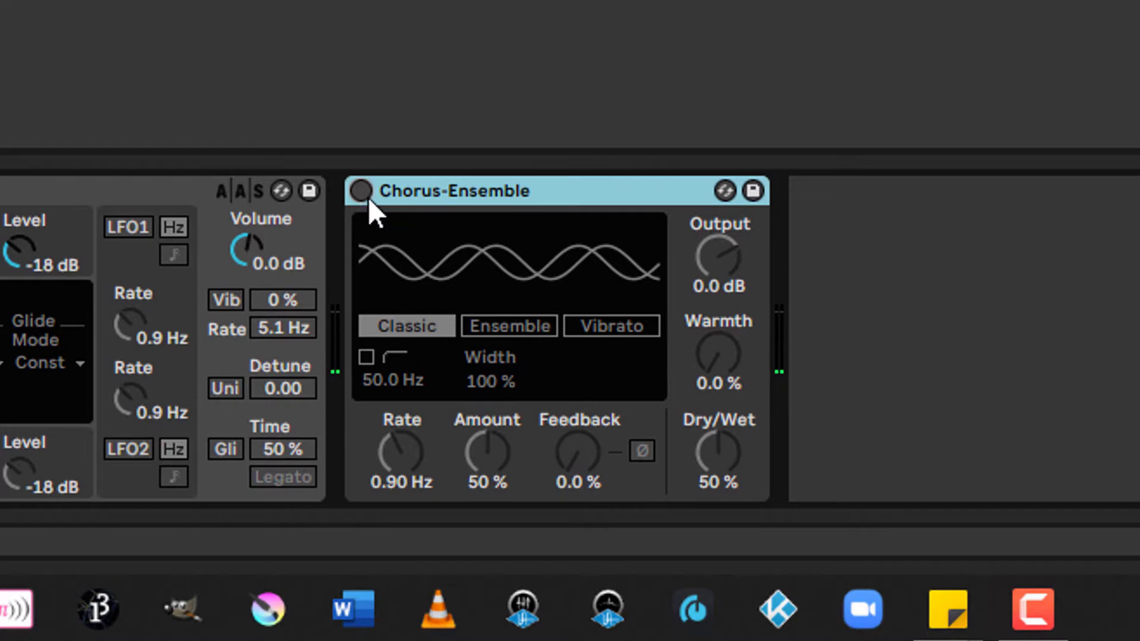
{"action": "left_click", "coordinate": [366, 196]}
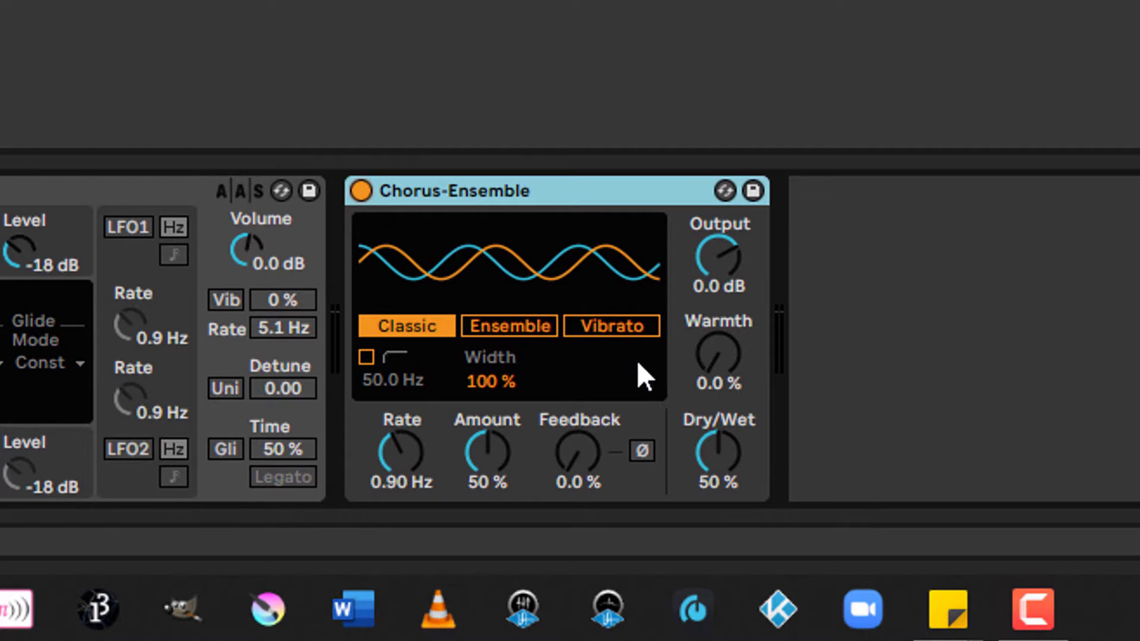
{"action": "left_click", "coordinate": [622, 326]}
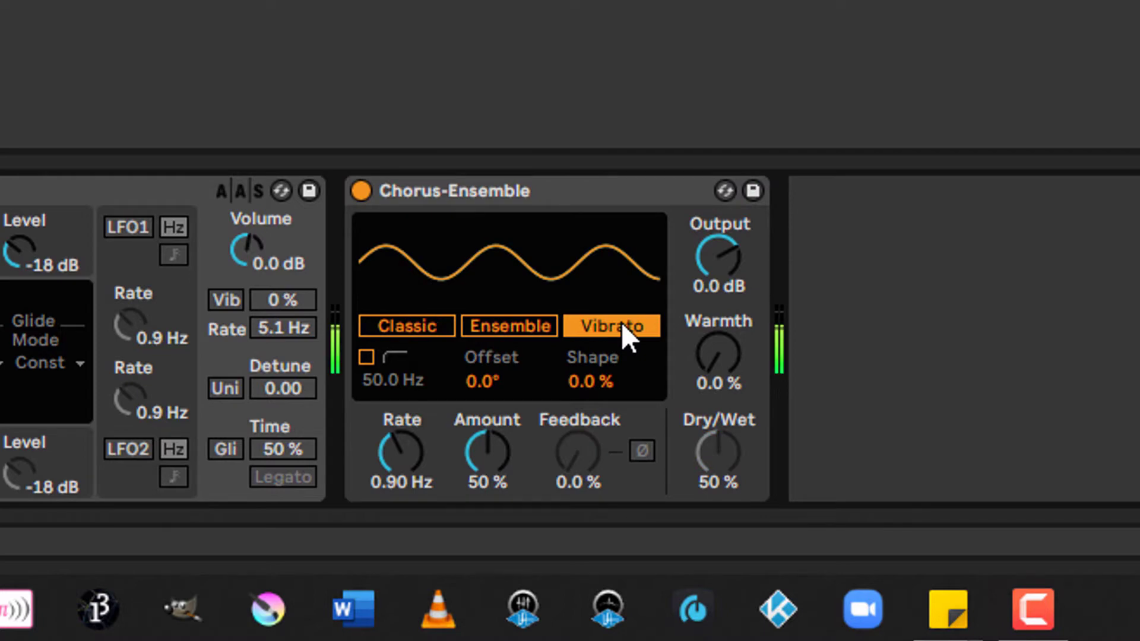
{"action": "left_click", "coordinate": [494, 327]}
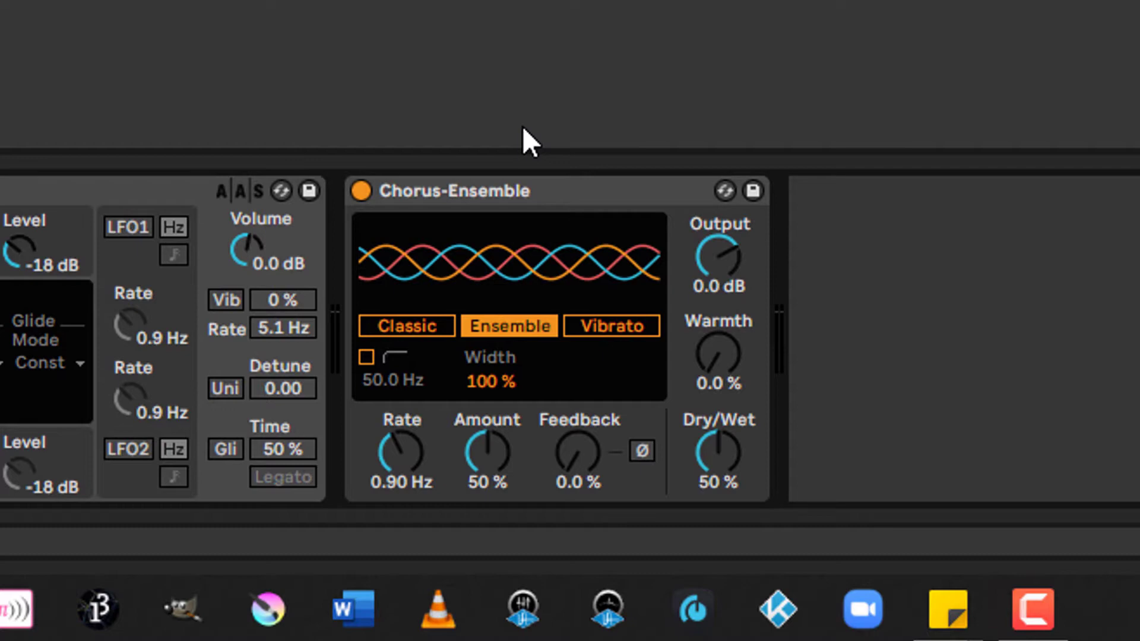
Step: Try the chorus's 50 Hz high-pass filter, then begin adjusting Rate and push Amount to 100 %
{"action": "left_click", "coordinate": [365, 358]}
{"action": "left_click", "coordinate": [367, 357]}
{"action": "left_click", "coordinate": [367, 434]}
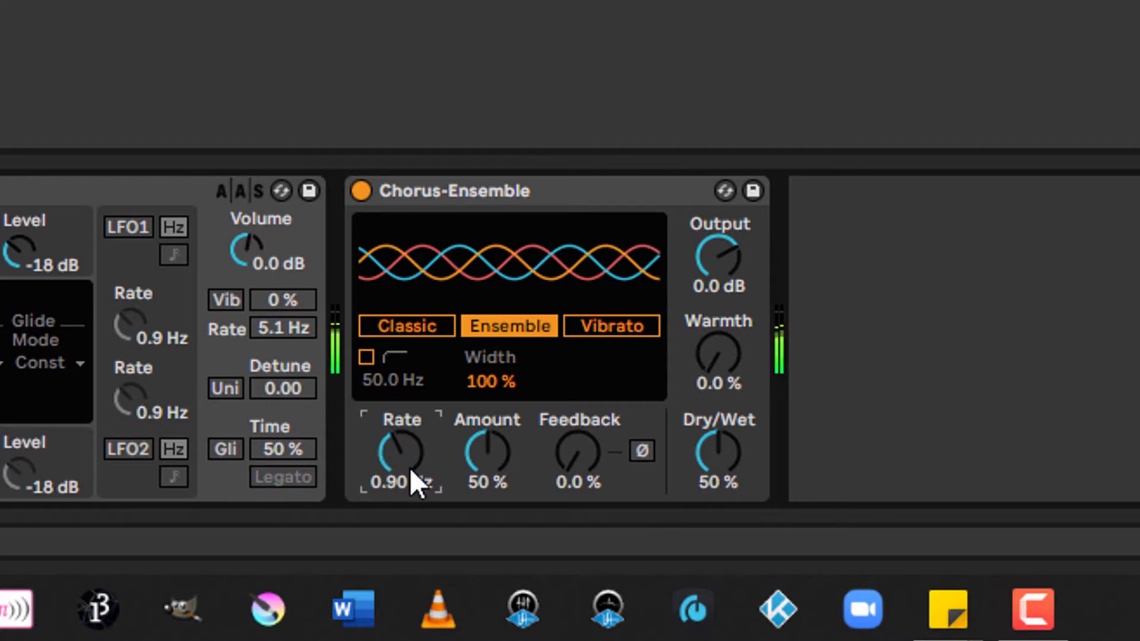
{"action": "mouse_move", "coordinate": [415, 478]}
{"action": "left_mouse_down"}
{"action": "mouse_move", "coordinate": [414, 410]}
{"action": "mouse_move", "coordinate": [415, 478]}
{"action": "left_mouse_up"}
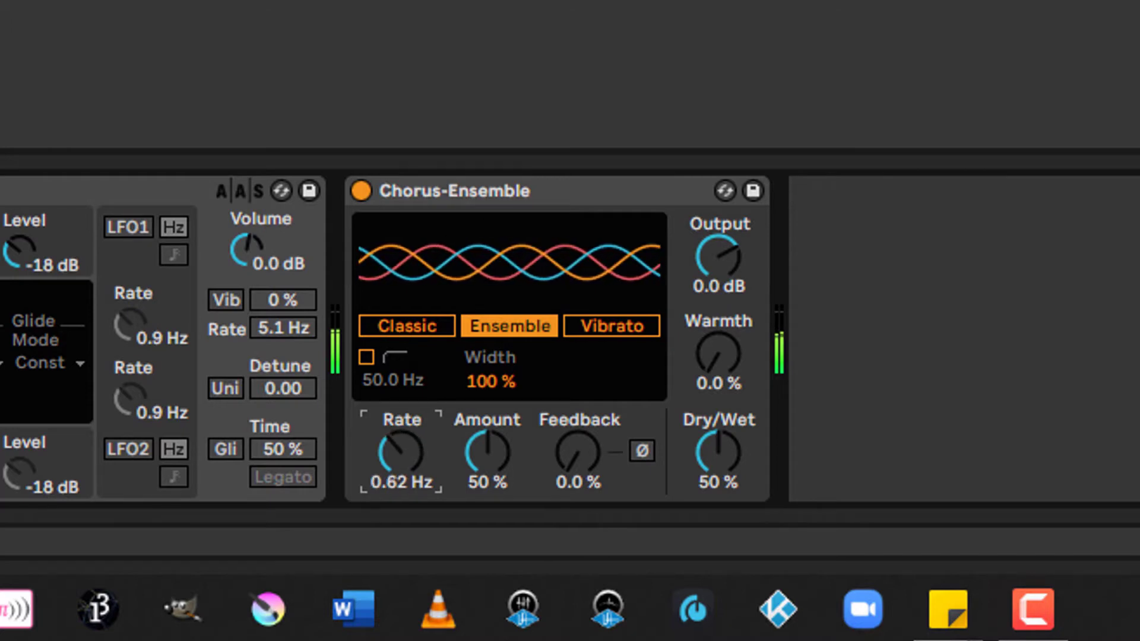
{"action": "left_click", "coordinate": [490, 464]}
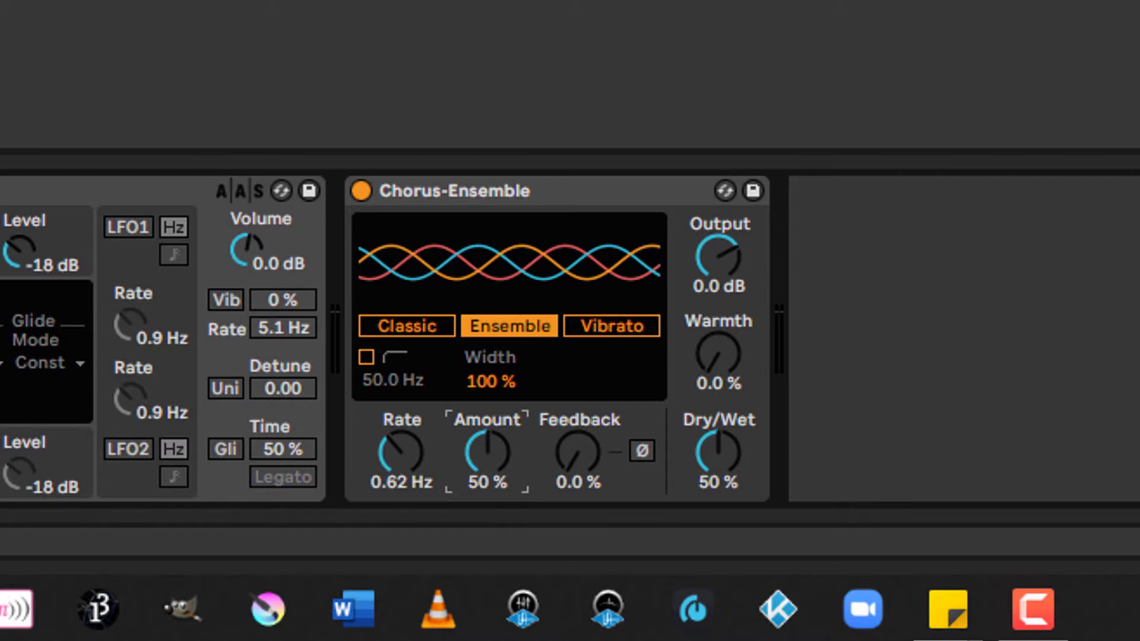
{"action": "left_click_drag", "start_coordinate": [491, 465], "coordinate": [490, 435]}
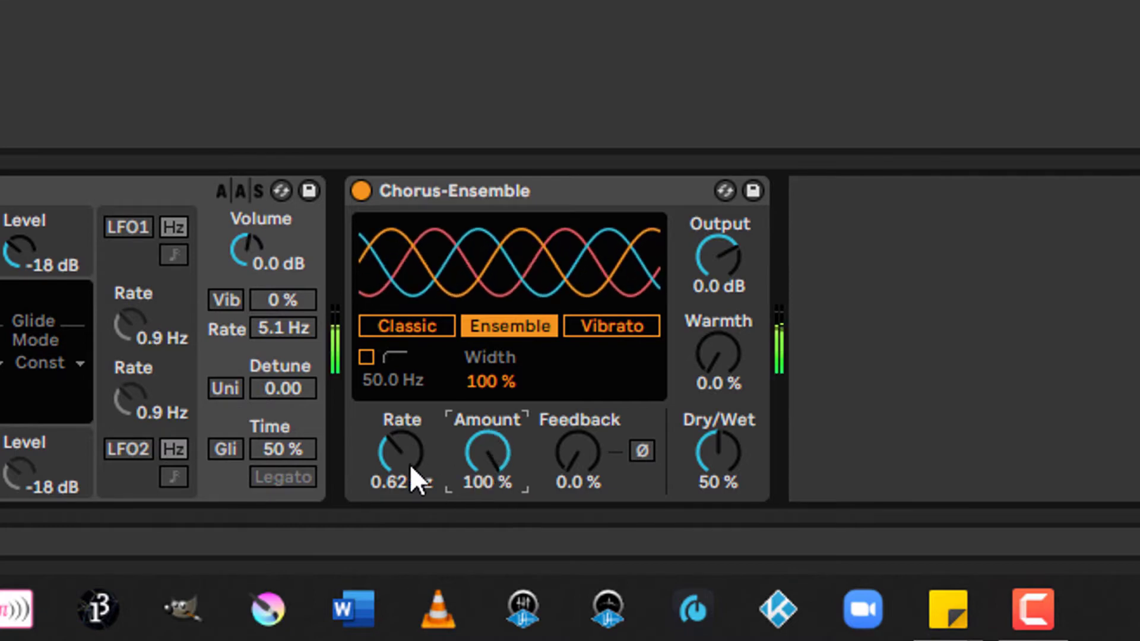
Step: Set chorus Rate 0.70 Hz, Amount 55 %, Feedback 77 %, Warmth 46 %, and lower Dry/Wet to compare
{"action": "left_click_drag", "start_coordinate": [410, 469], "coordinate": [411, 430]}
{"action": "left_click_drag", "start_coordinate": [485, 458], "coordinate": [484, 485]}
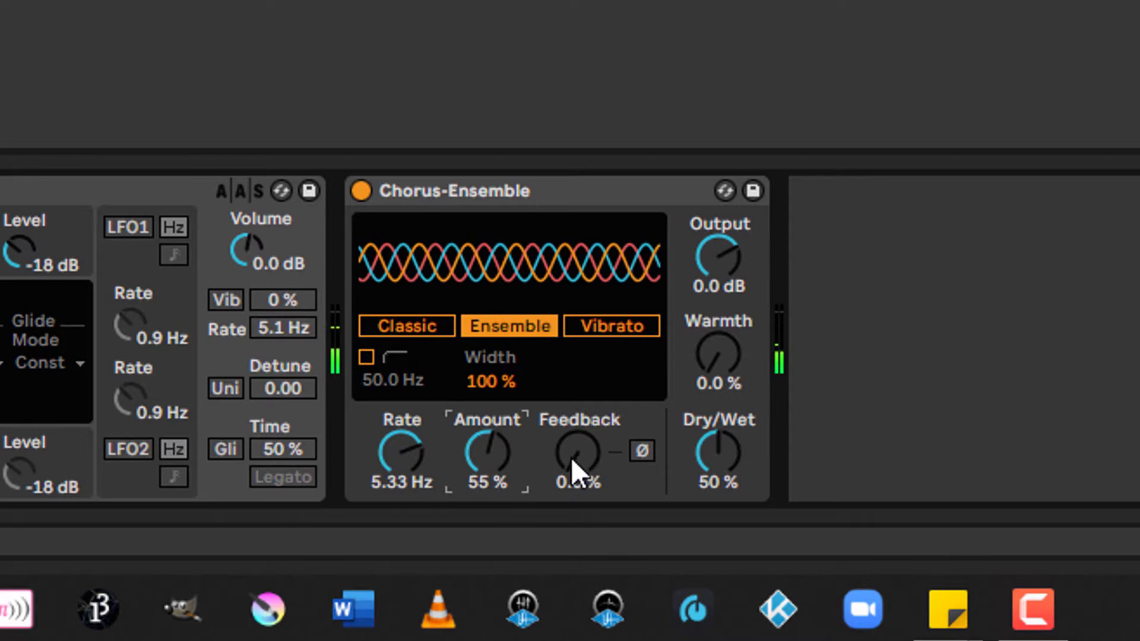
{"action": "mouse_move", "coordinate": [569, 457]}
{"action": "left_mouse_down"}
{"action": "mouse_move", "coordinate": [568, 428]}
{"action": "mouse_move", "coordinate": [567, 461]}
{"action": "mouse_move", "coordinate": [568, 449]}
{"action": "left_mouse_up"}
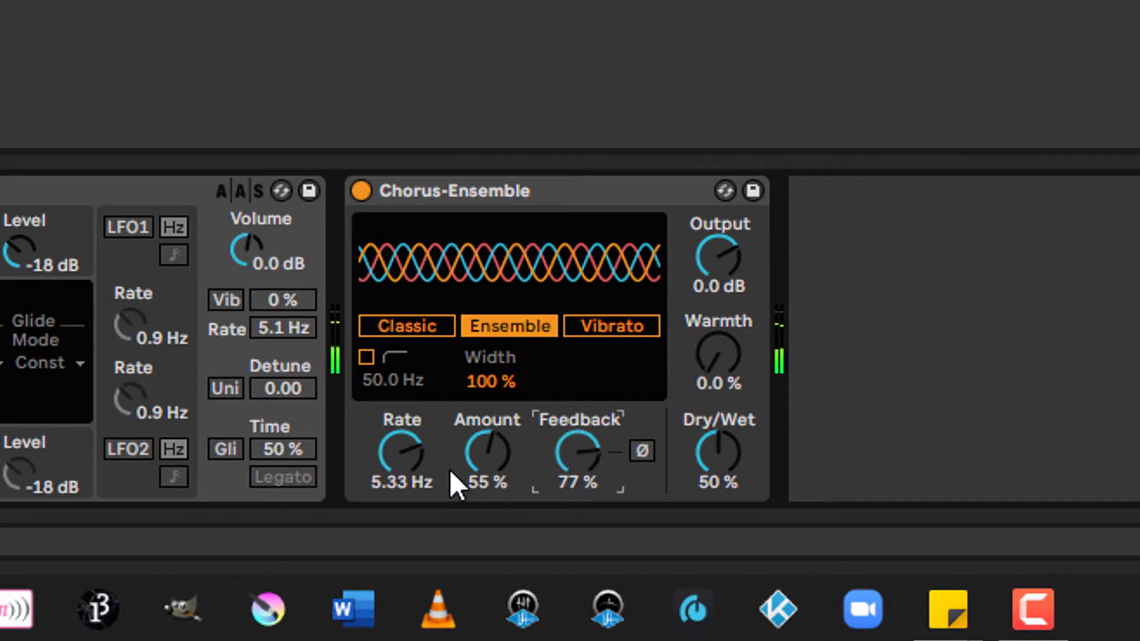
{"action": "mouse_move", "coordinate": [394, 457]}
{"action": "left_mouse_down"}
{"action": "mouse_move", "coordinate": [394, 484]}
{"action": "mouse_move", "coordinate": [403, 457]}
{"action": "left_mouse_up"}
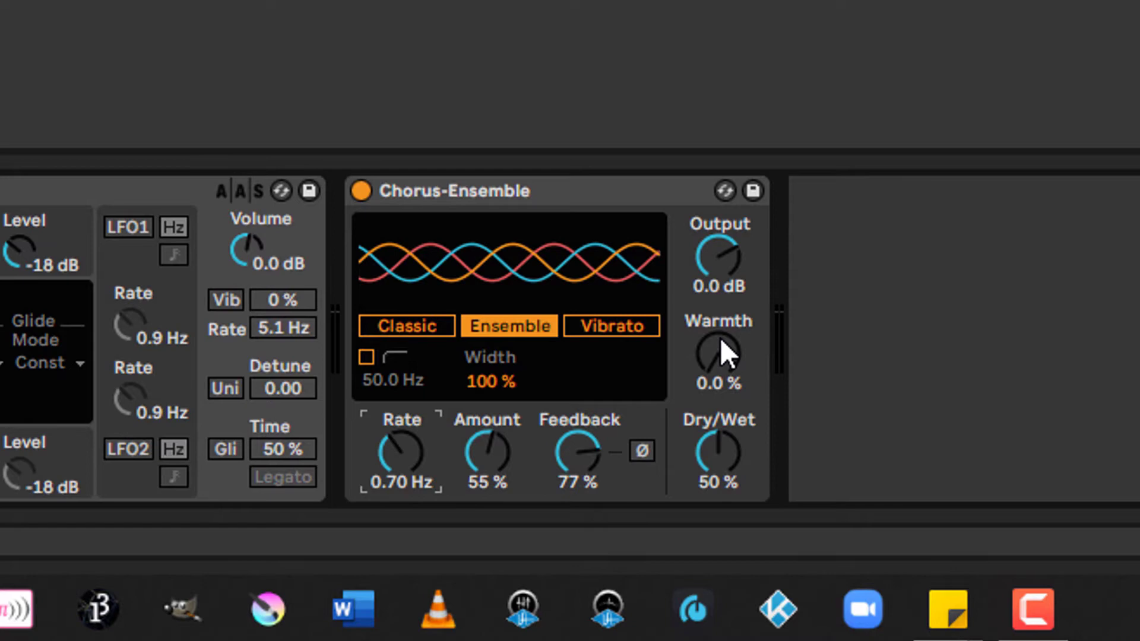
{"action": "left_click_drag", "start_coordinate": [728, 347], "coordinate": [728, 286]}
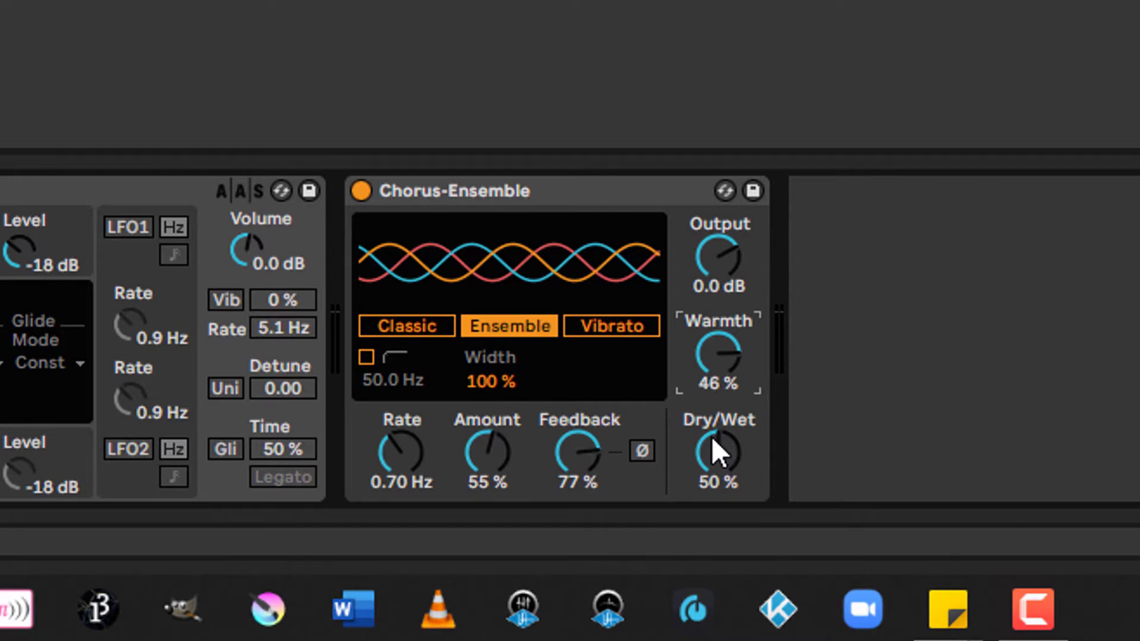
{"action": "mouse_move", "coordinate": [713, 452]}
{"action": "left_mouse_down"}
{"action": "mouse_move", "coordinate": [713, 510]}
{"action": "mouse_move", "coordinate": [713, 389]}
{"action": "mouse_move", "coordinate": [713, 451]}
{"action": "mouse_move", "coordinate": [724, 449]}
{"action": "left_mouse_up"}
Step: Replace the Chorus-Ensemble with an Erosion device placed after the synth
{"action": "left_click", "coordinate": [501, 195]}
{"action": "key", "text": "Delete"}
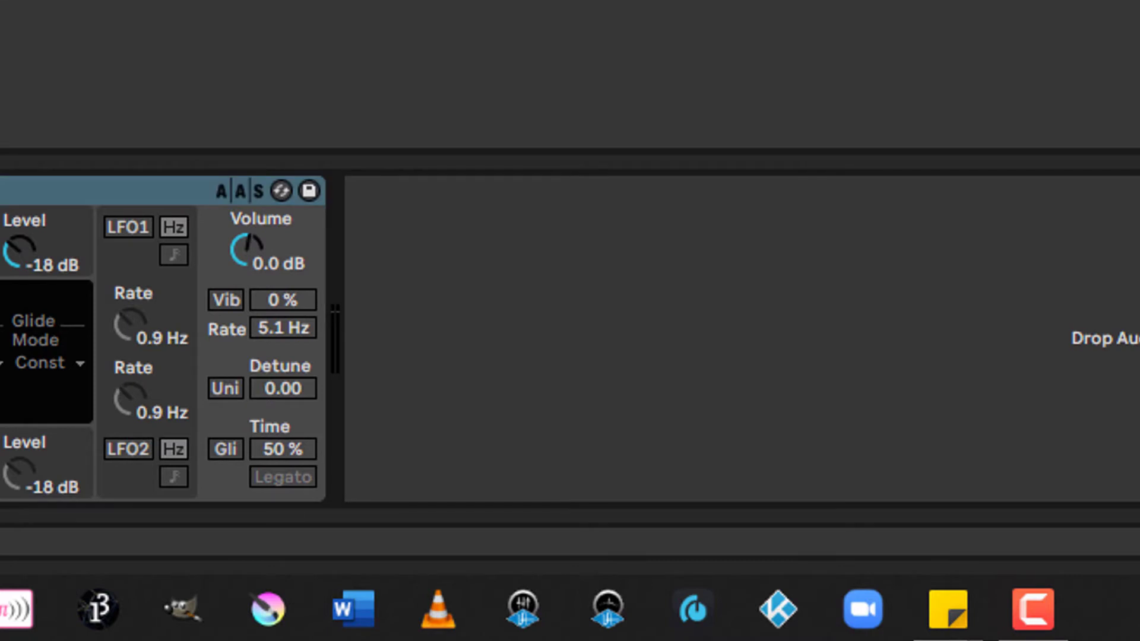
{"action": "left_click_drag", "start_coordinate": [505, 6], "coordinate": [492, 286]}
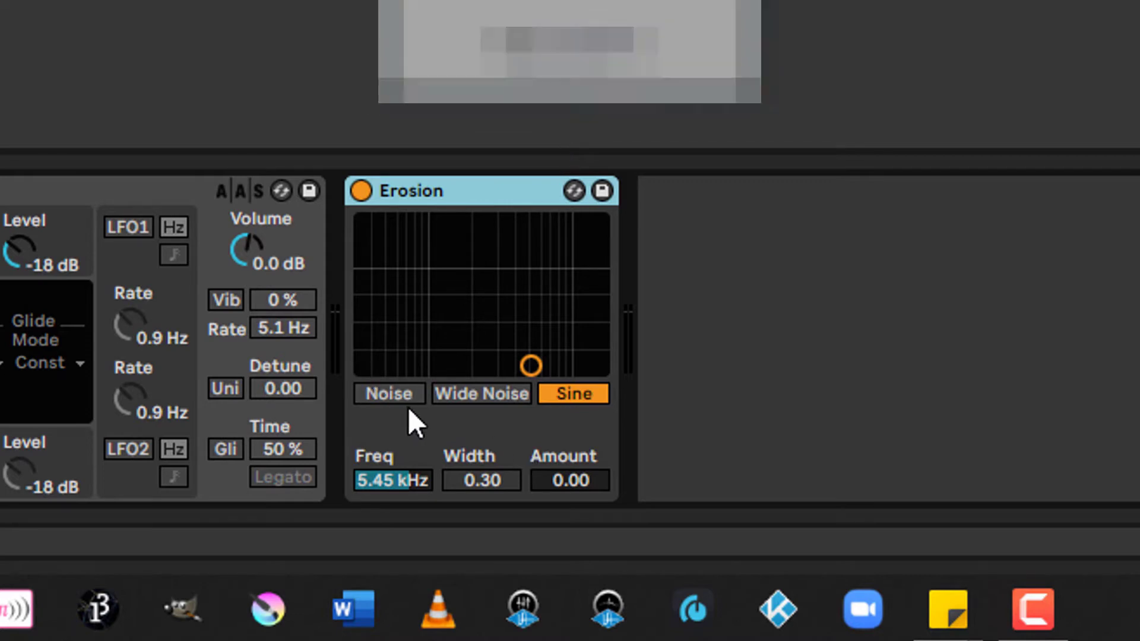
Step: Try Erosion's modes, then set Wide Noise with Freq 1.31 kHz, Width 1.21 and Amount 78.1
{"action": "left_click", "coordinate": [398, 394]}
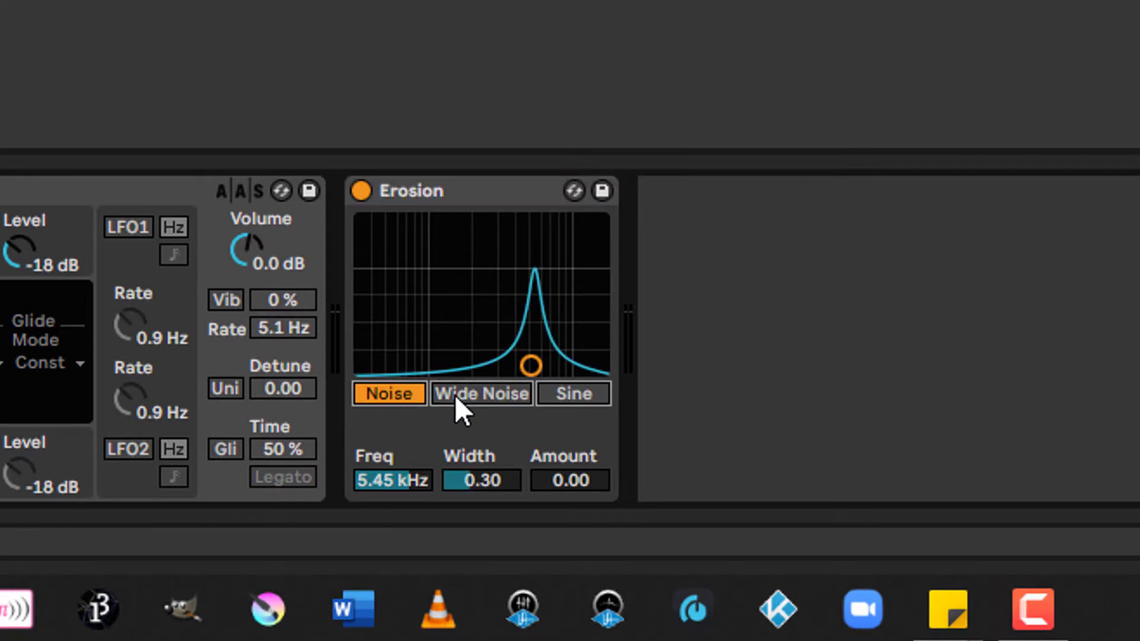
{"action": "left_click", "coordinate": [455, 394]}
{"action": "left_click", "coordinate": [569, 392]}
{"action": "left_click", "coordinate": [410, 392]}
{"action": "left_click_drag", "start_coordinate": [432, 480], "coordinate": [473, 463]}
{"action": "mouse_move", "coordinate": [585, 482]}
{"action": "left_mouse_down"}
{"action": "mouse_move", "coordinate": [585, 457]}
{"action": "mouse_move", "coordinate": [585, 482]}
{"action": "left_mouse_up"}
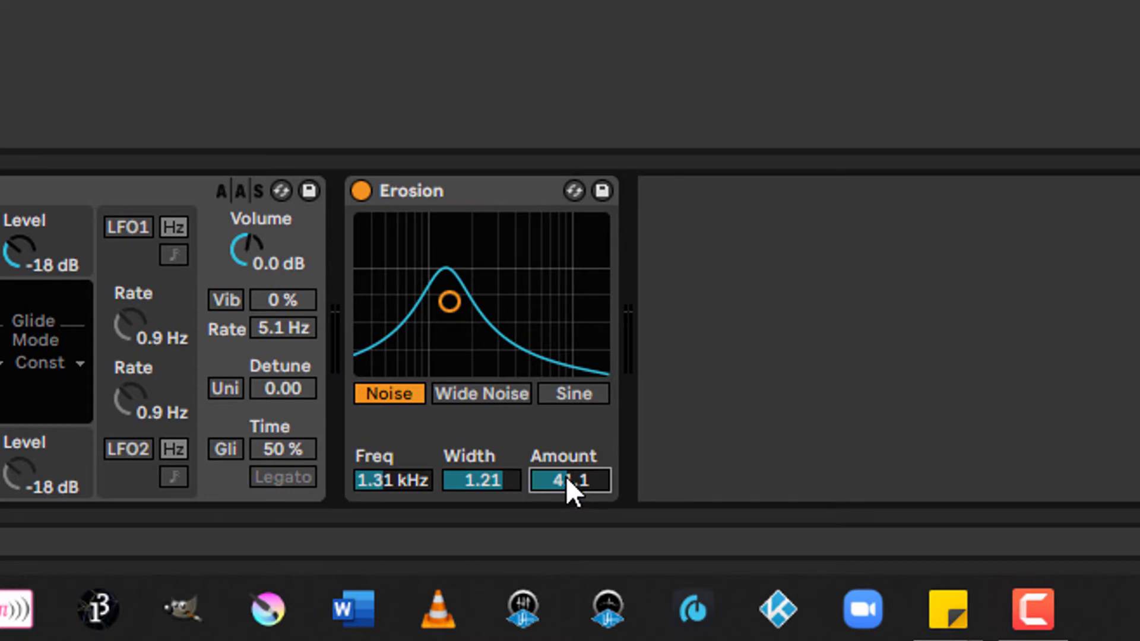
{"action": "mouse_move", "coordinate": [565, 476]}
{"action": "left_mouse_down"}
{"action": "mouse_move", "coordinate": [565, 433]}
{"action": "mouse_move", "coordinate": [565, 469]}
{"action": "left_mouse_up"}
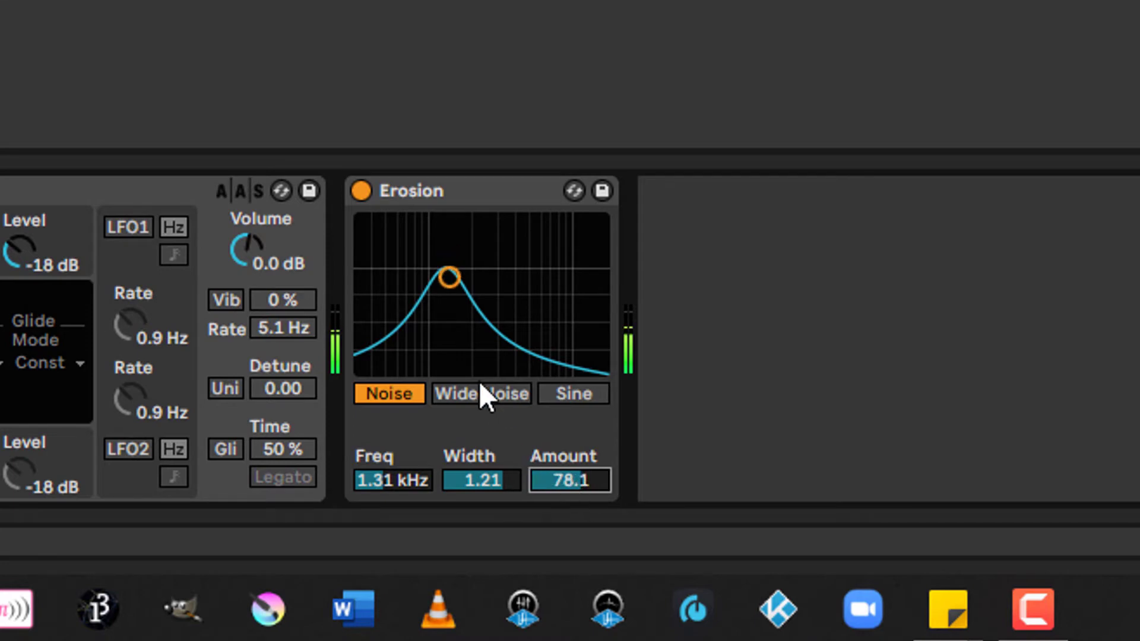
{"action": "left_click", "coordinate": [484, 396]}
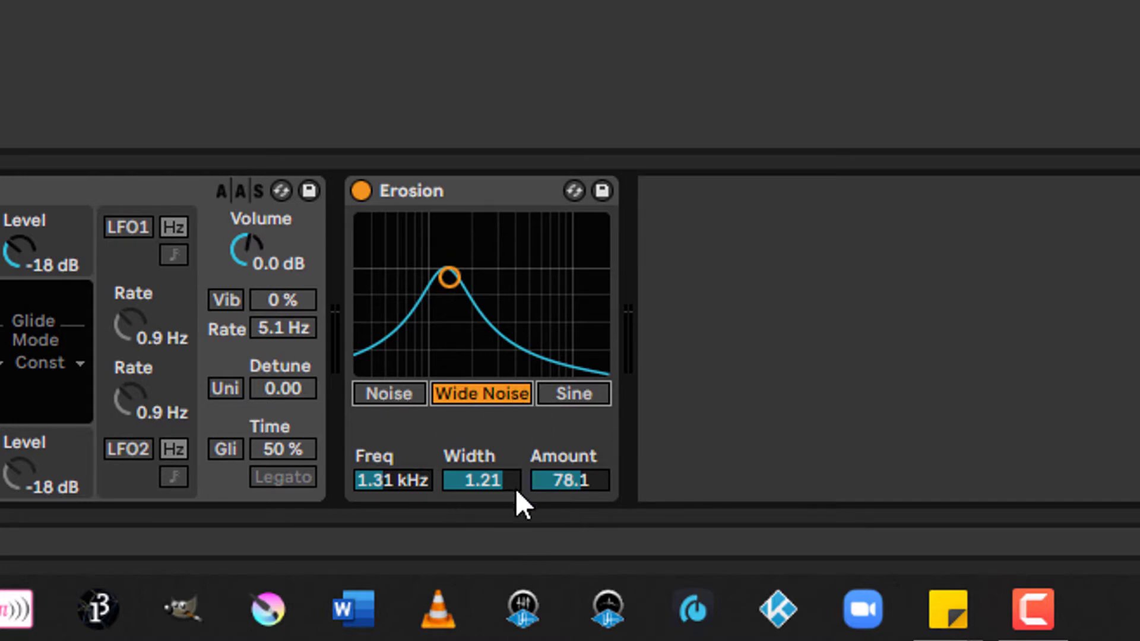
Step: Try Erosion at 667 Hz, Amount 101 and Width 2.50, then Sine mode and the XY pad at 371 Hz
{"action": "left_click_drag", "start_coordinate": [399, 481], "coordinate": [399, 505]}
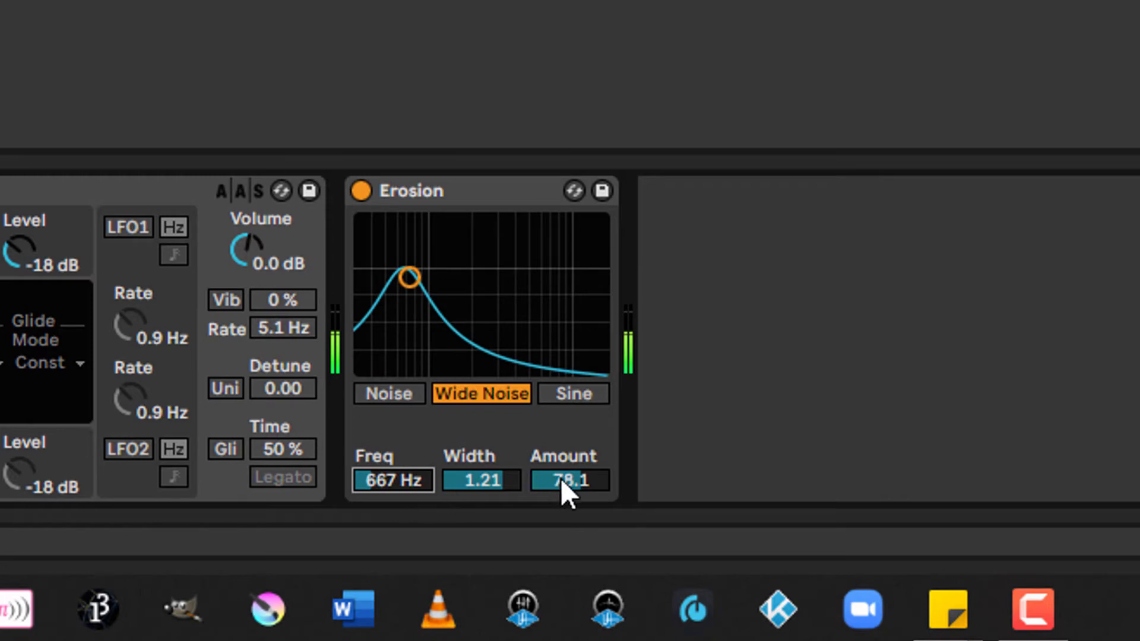
{"action": "mouse_move", "coordinate": [560, 478]}
{"action": "left_mouse_down"}
{"action": "mouse_move", "coordinate": [560, 457]}
{"action": "mouse_move", "coordinate": [556, 489]}
{"action": "left_mouse_up"}
{"action": "mouse_move", "coordinate": [478, 488]}
{"action": "left_mouse_down"}
{"action": "mouse_move", "coordinate": [477, 445]}
{"action": "mouse_move", "coordinate": [480, 482]}
{"action": "left_mouse_up"}
{"action": "left_click", "coordinate": [575, 394]}
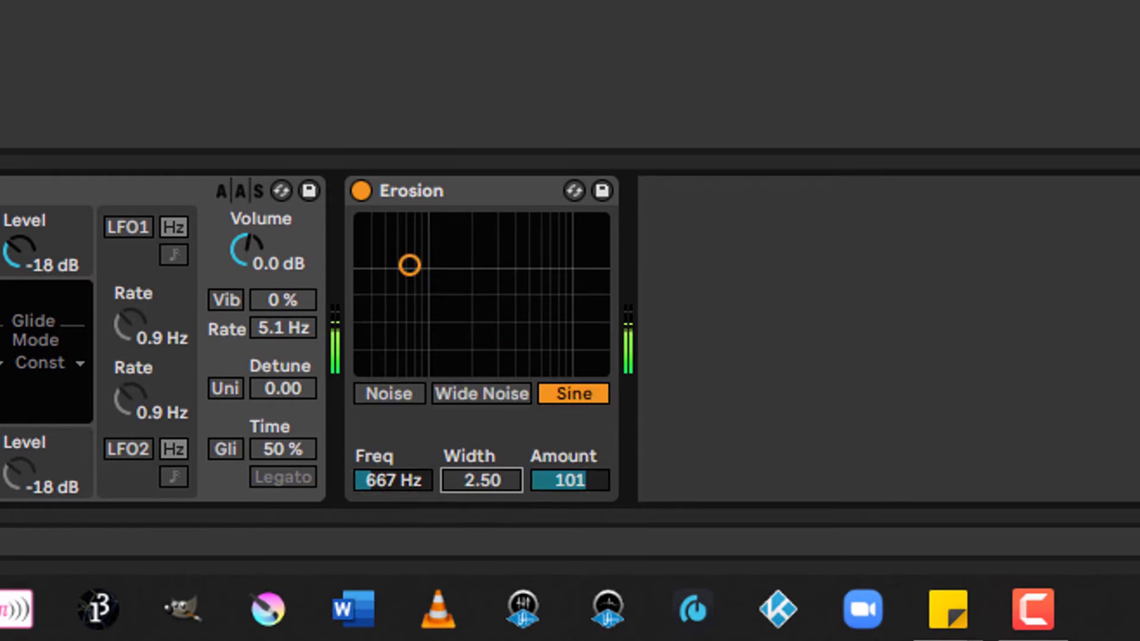
{"action": "left_click", "coordinate": [393, 464]}
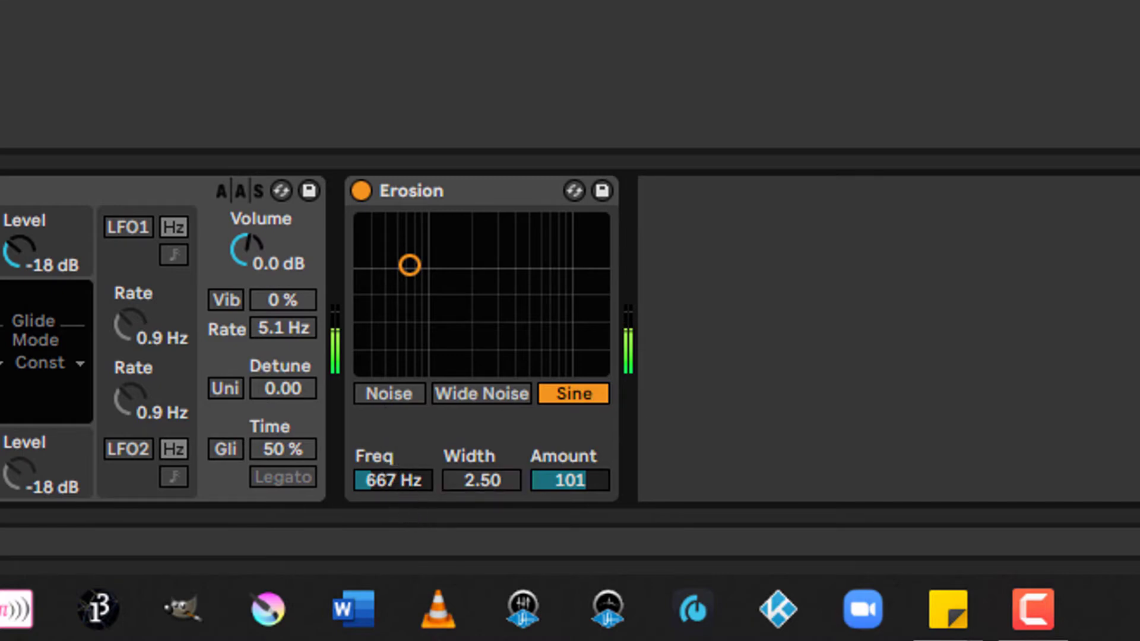
{"action": "left_click_drag", "start_coordinate": [393, 464], "coordinate": [497, 469]}
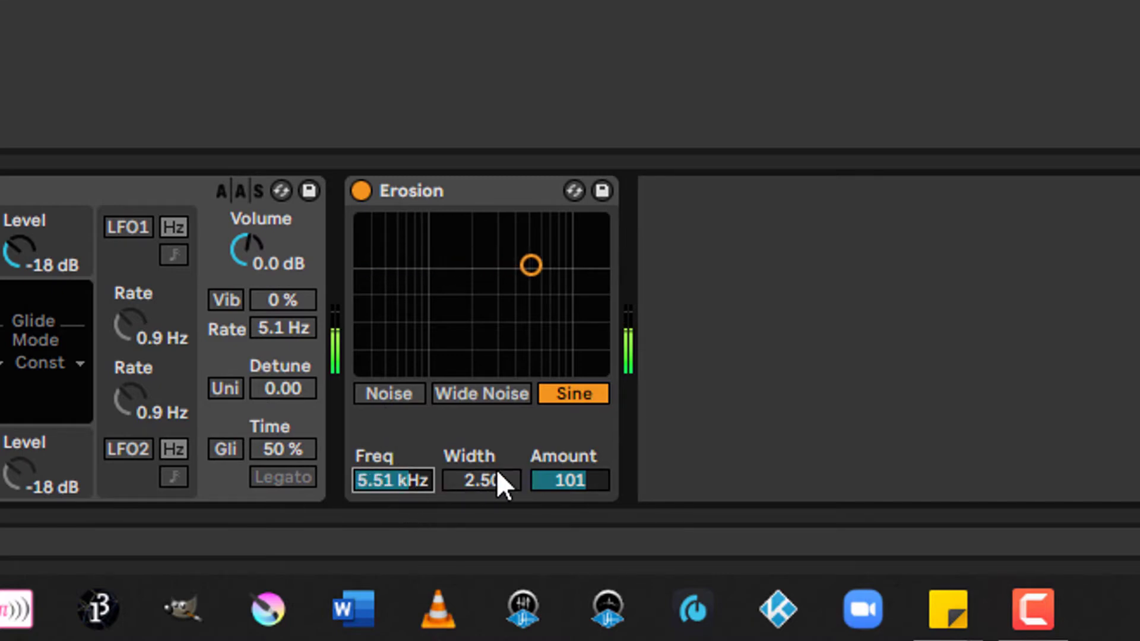
{"action": "left_click_drag", "start_coordinate": [527, 270], "coordinate": [382, 265]}
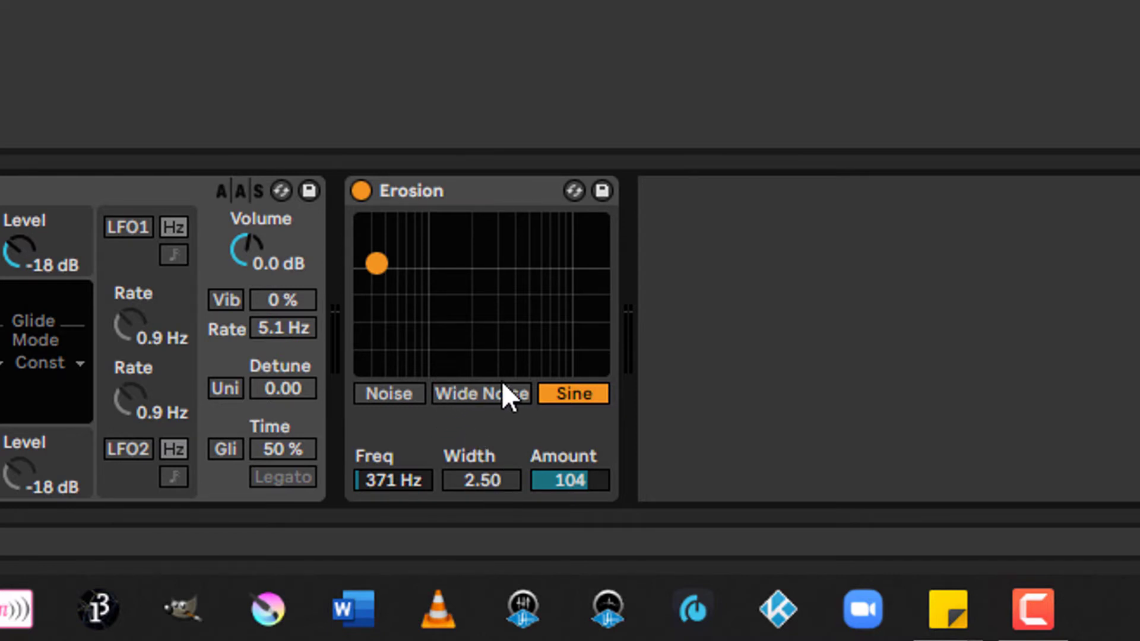
Step: Return Erosion to Wide Noise mode and delete the Erosion device
{"action": "left_click", "coordinate": [493, 397]}
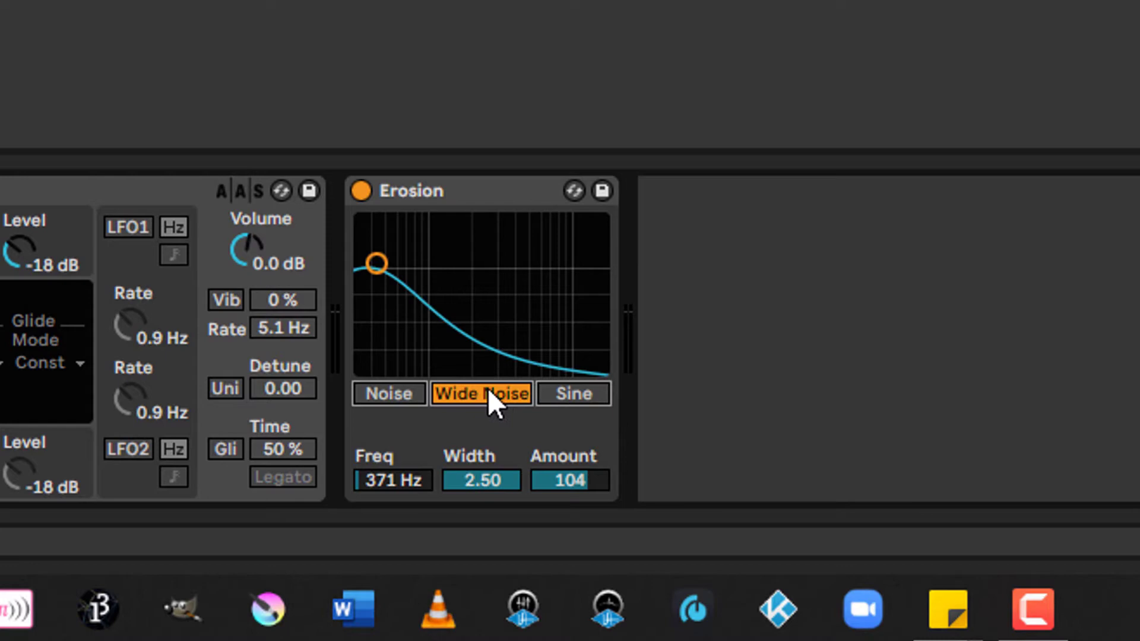
{"action": "left_click", "coordinate": [498, 188]}
{"action": "key", "text": "Delete"}
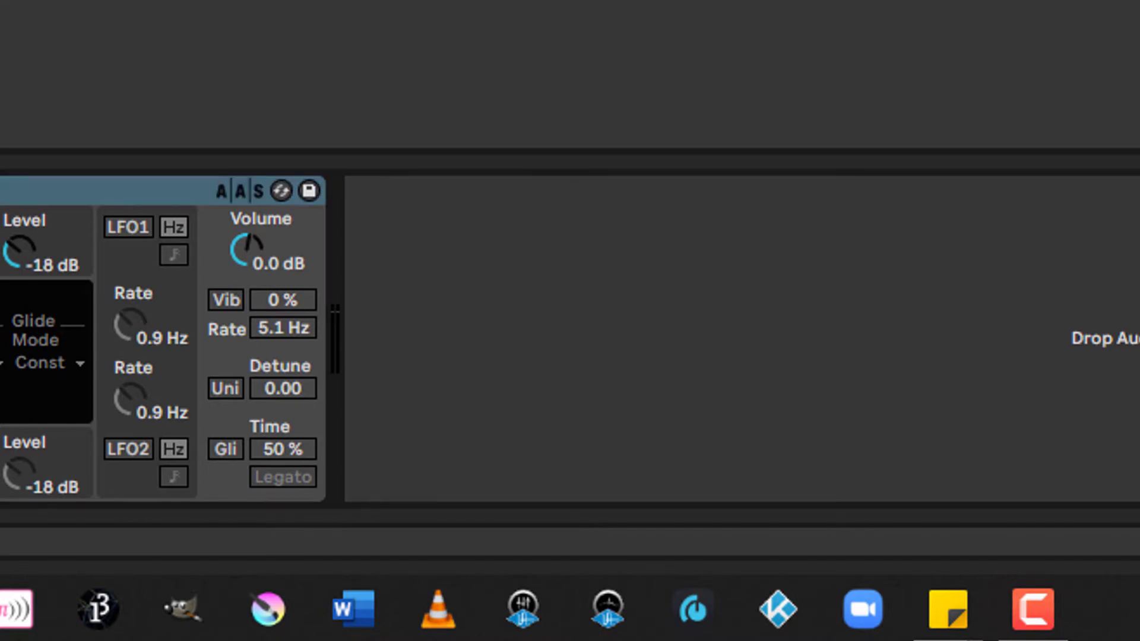
Step: Drop a Phaser-Flanger from the Audio Effects browser into the chain after the synth
{"action": "left_click_drag", "start_coordinate": [3, 269], "coordinate": [387, 269]}
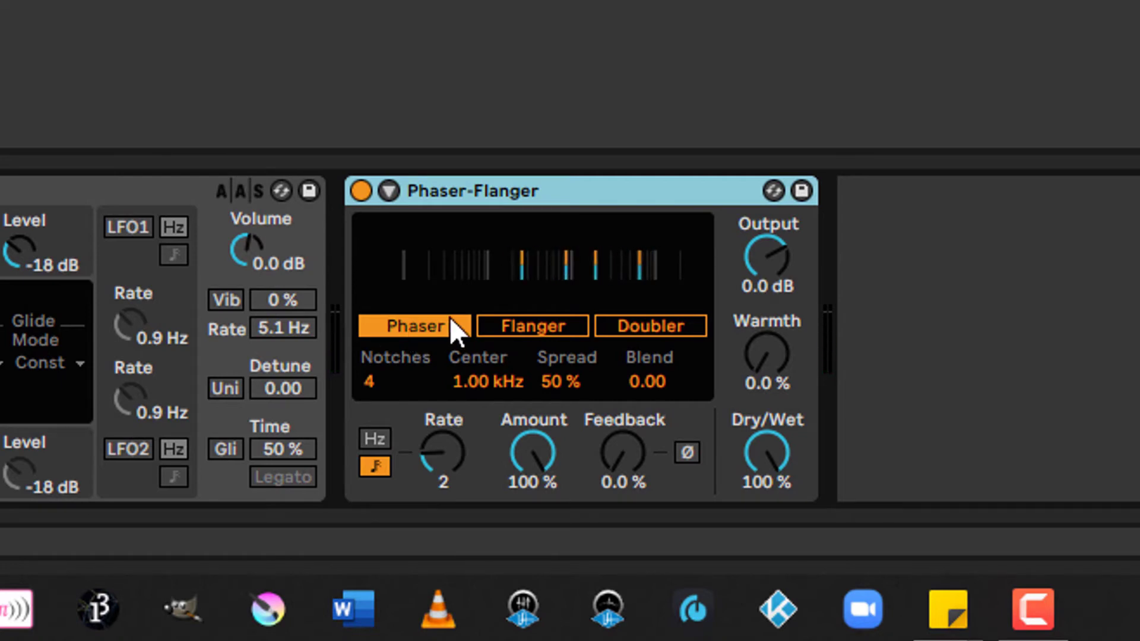
Step: Switch the Phaser-Flanger to Flanger mode, giving a 2.50 ms time
{"action": "left_click", "coordinate": [546, 323]}
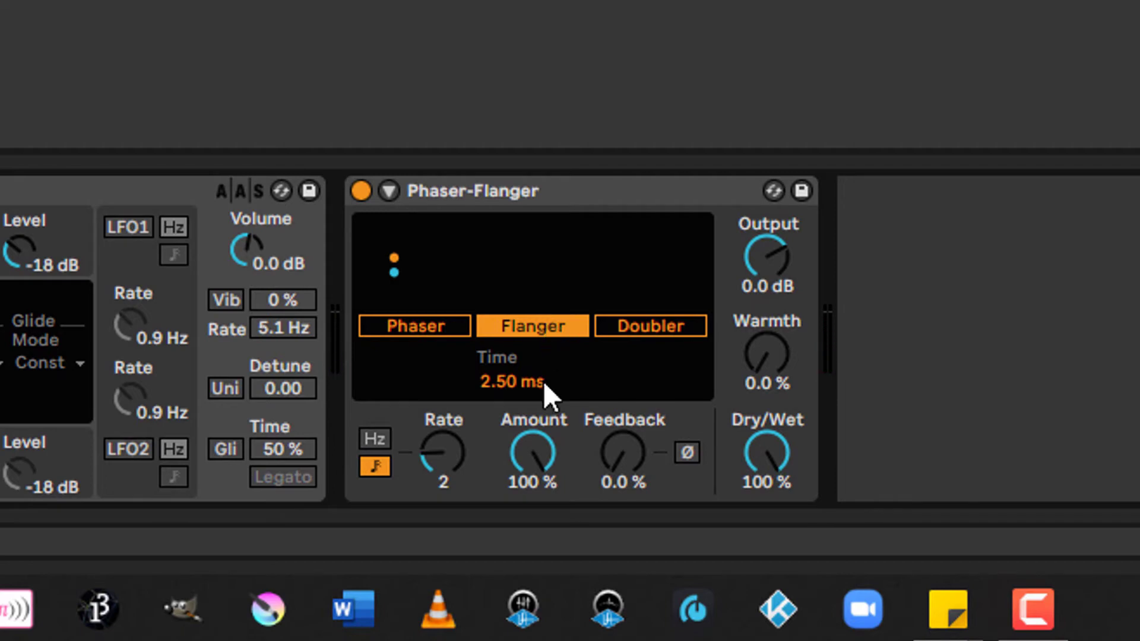
Step: Put the Phaser-Flanger in Doubler mode with 80.0 ms time and synced Rate 1, trying other Rate and Amount values
{"action": "left_click", "coordinate": [674, 332]}
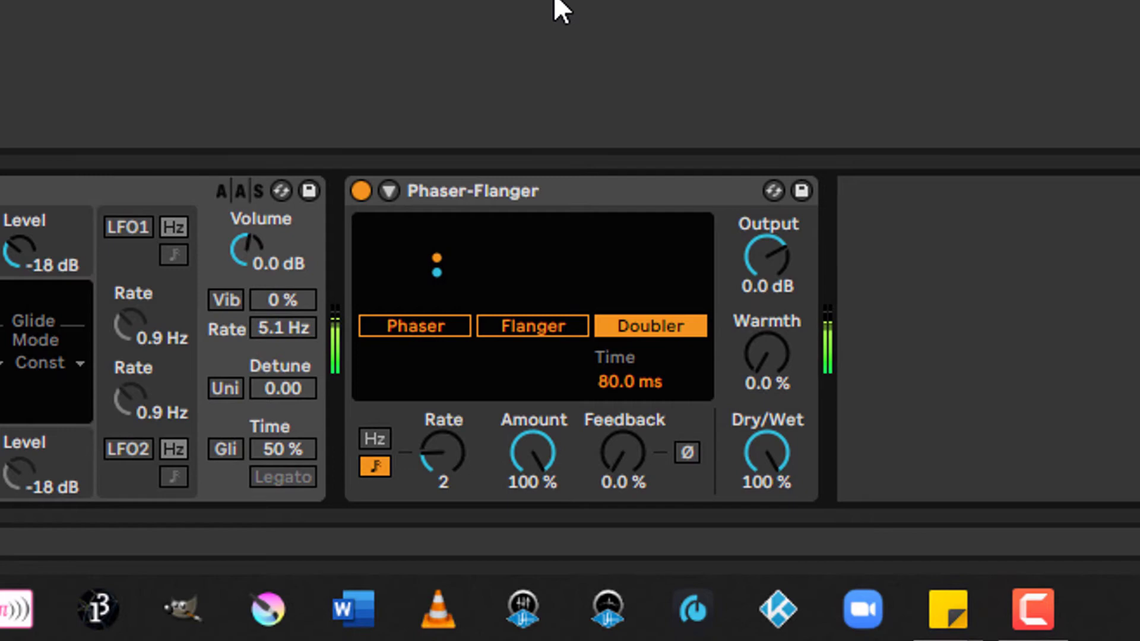
{"action": "mouse_move", "coordinate": [610, 384]}
{"action": "left_mouse_down"}
{"action": "mouse_move", "coordinate": [610, 421]}
{"action": "mouse_move", "coordinate": [613, 397]}
{"action": "left_mouse_up"}
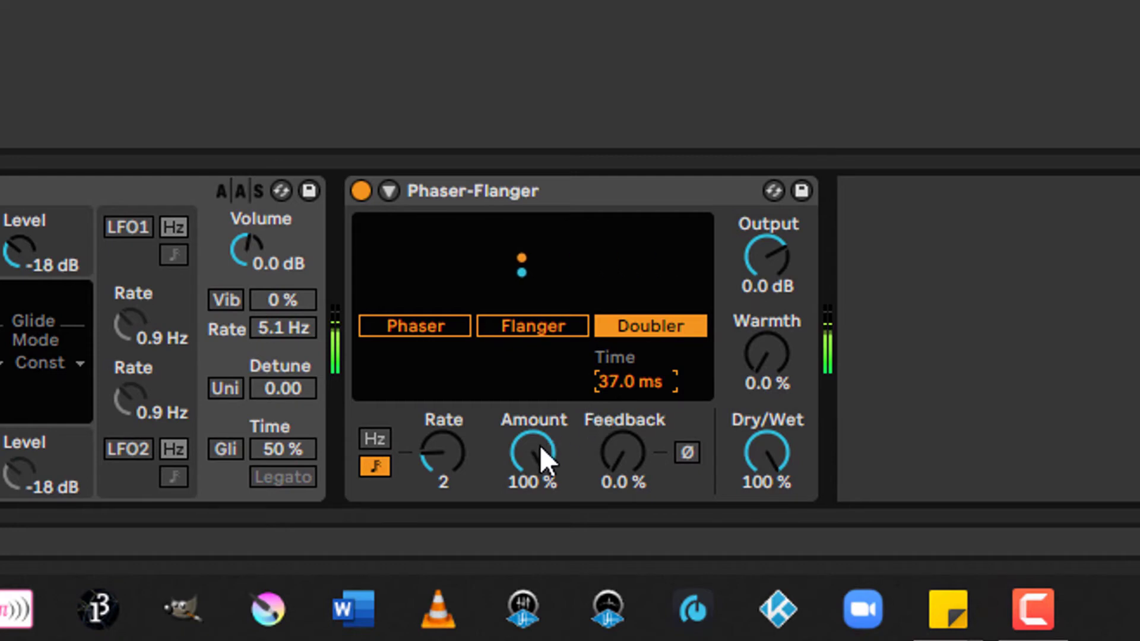
{"action": "left_click_drag", "start_coordinate": [543, 460], "coordinate": [543, 489]}
{"action": "left_click_drag", "start_coordinate": [457, 465], "coordinate": [457, 429]}
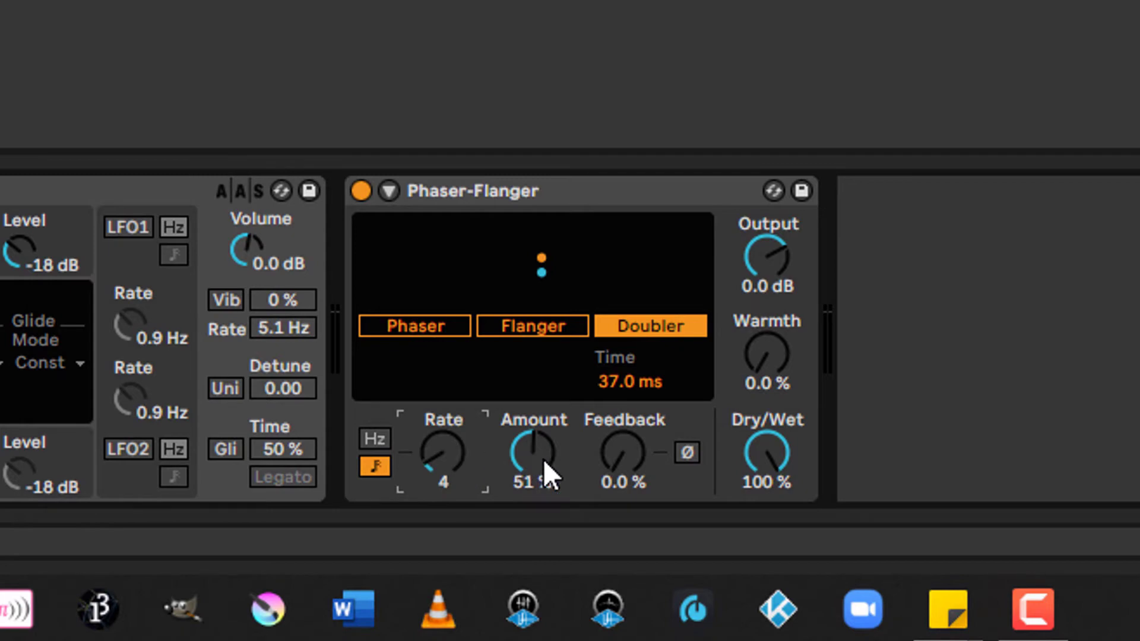
{"action": "mouse_move", "coordinate": [440, 472]}
{"action": "left_mouse_down"}
{"action": "mouse_move", "coordinate": [441, 415]}
{"action": "mouse_move", "coordinate": [442, 472]}
{"action": "left_mouse_up"}
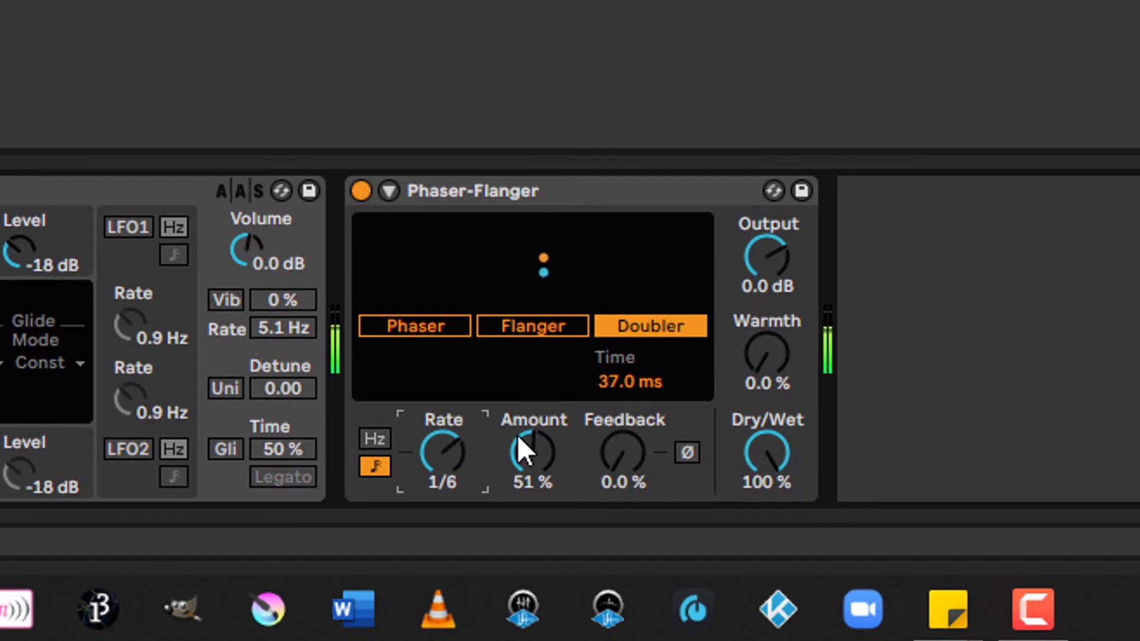
{"action": "left_click_drag", "start_coordinate": [545, 442], "coordinate": [548, 419]}
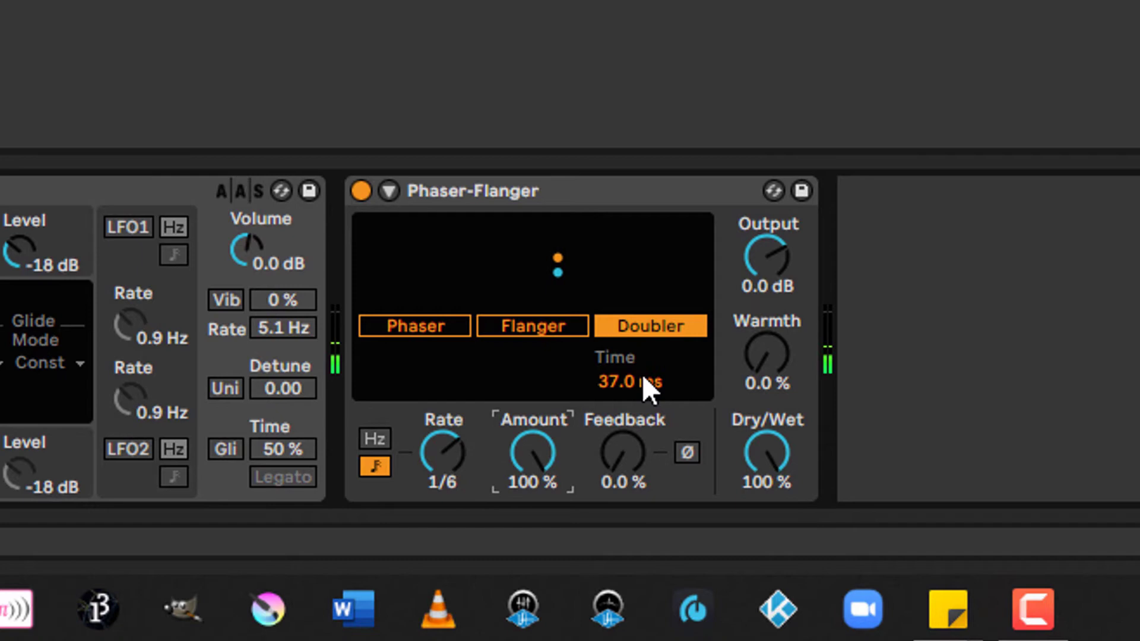
{"action": "left_click_drag", "start_coordinate": [639, 382], "coordinate": [639, 354]}
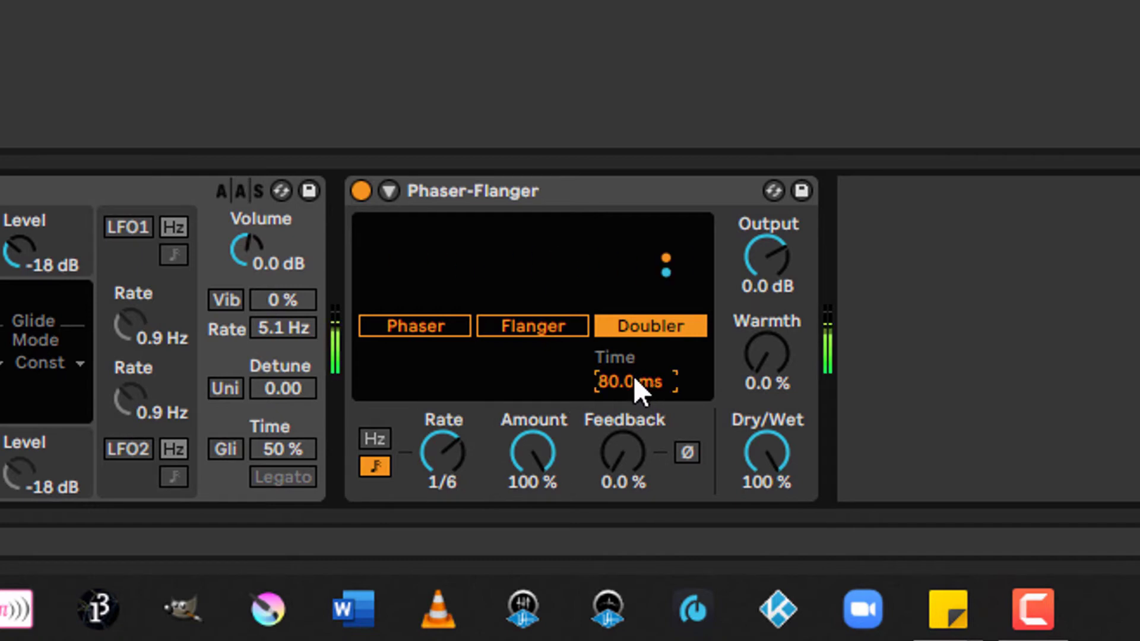
{"action": "left_click_drag", "start_coordinate": [442, 454], "coordinate": [432, 425]}
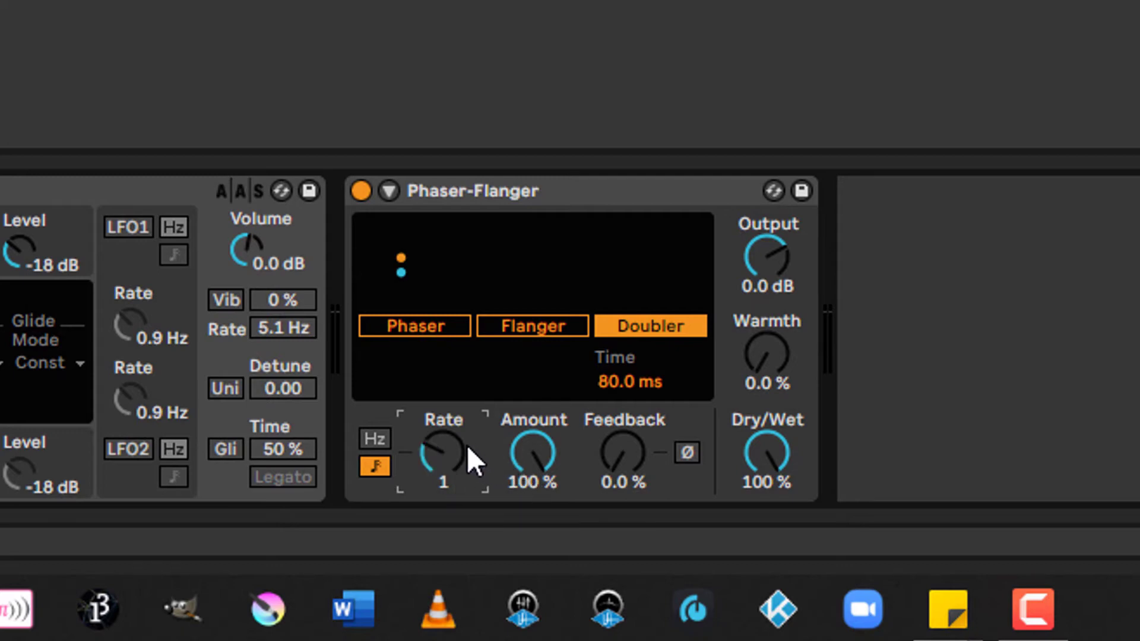
Step: Compare free-Hz and tempo-synced modulation, keep it synced, and start raising Feedback
{"action": "left_click", "coordinate": [375, 441]}
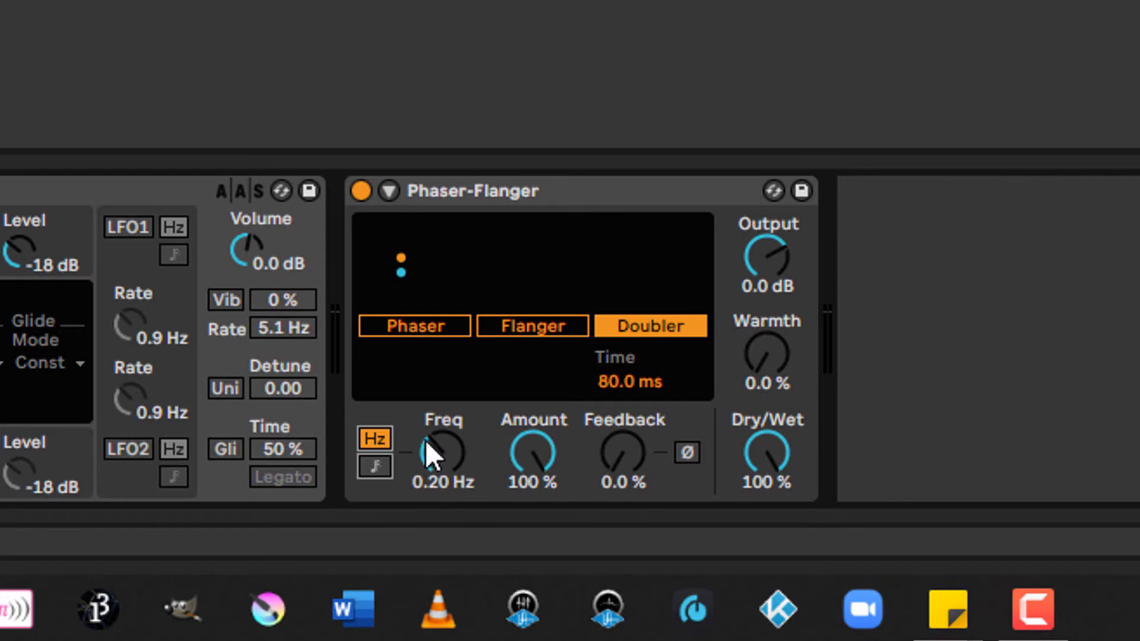
{"action": "left_click", "coordinate": [376, 466]}
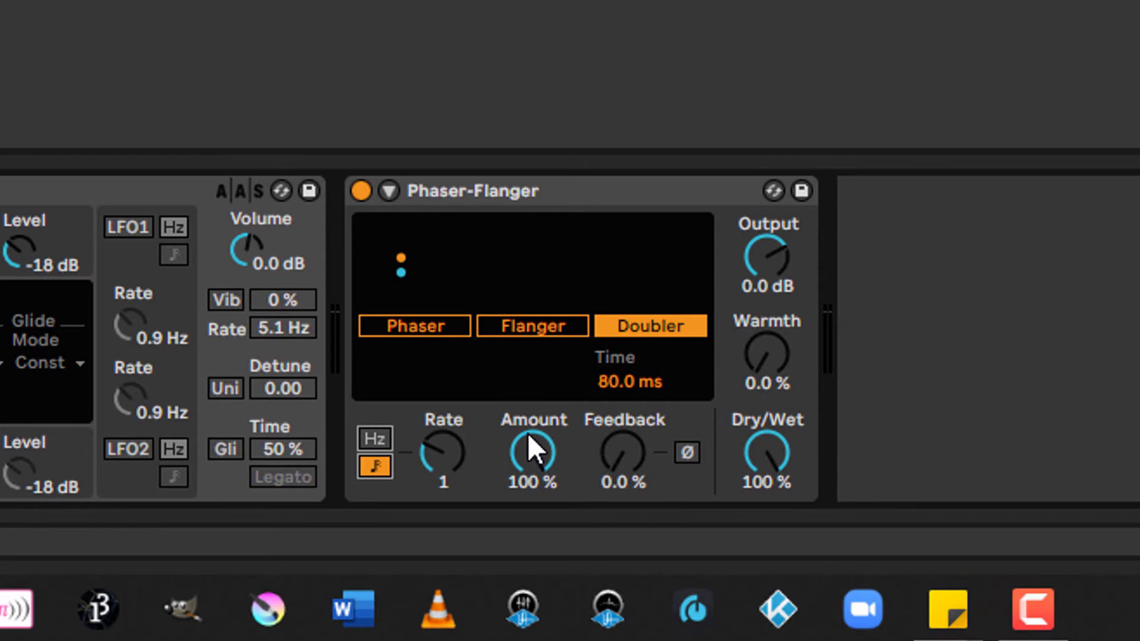
{"action": "left_click_drag", "start_coordinate": [636, 458], "coordinate": [636, 380]}
Step: Switch the Phaser-Flanger back to Flanger mode
{"action": "left_click", "coordinate": [542, 323]}
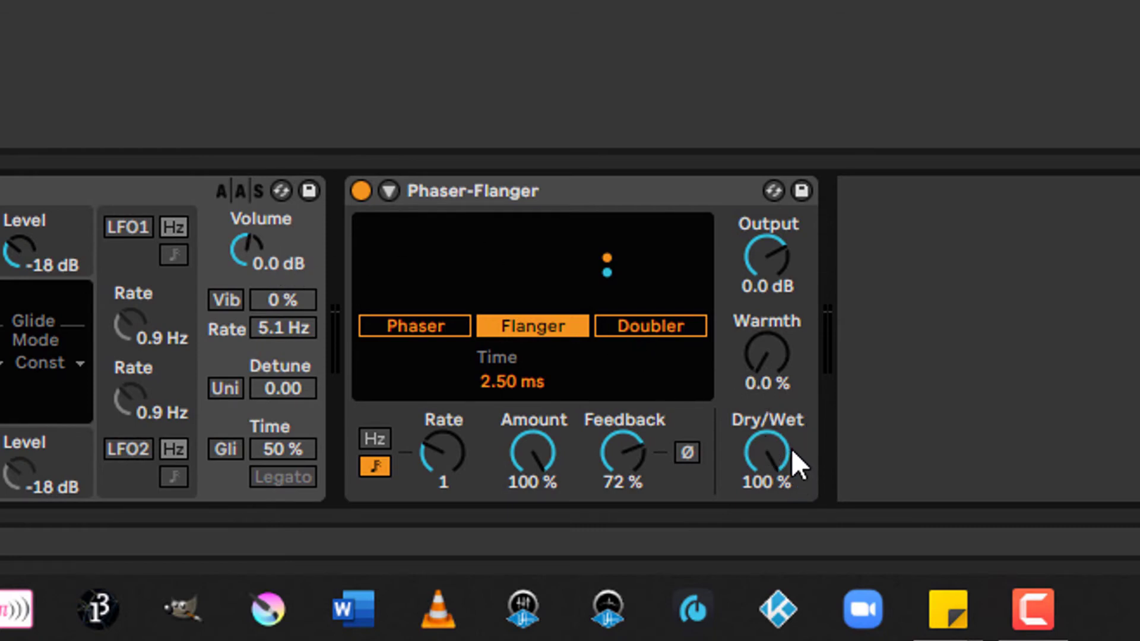
Step: Blend the Phaser-Flanger Dry/Wet down to about half, then delete the device
{"action": "mouse_move", "coordinate": [786, 446]}
{"action": "left_mouse_down"}
{"action": "mouse_move", "coordinate": [786, 567]}
{"action": "mouse_move", "coordinate": [770, 439]}
{"action": "left_mouse_up"}
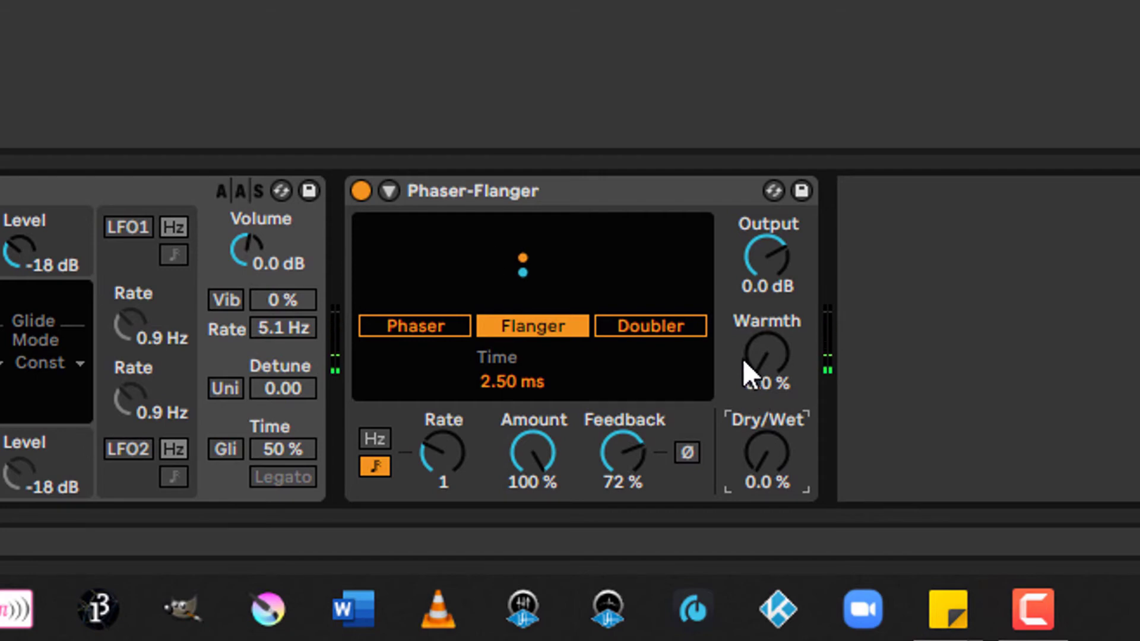
{"action": "left_click", "coordinate": [514, 197]}
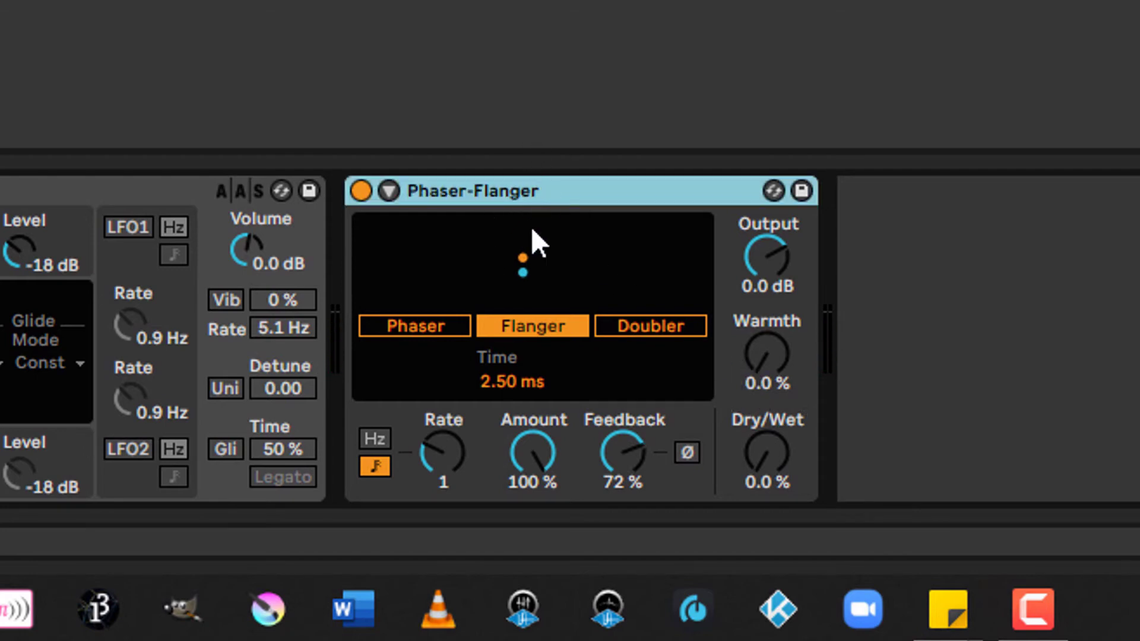
{"action": "key", "text": "Delete"}
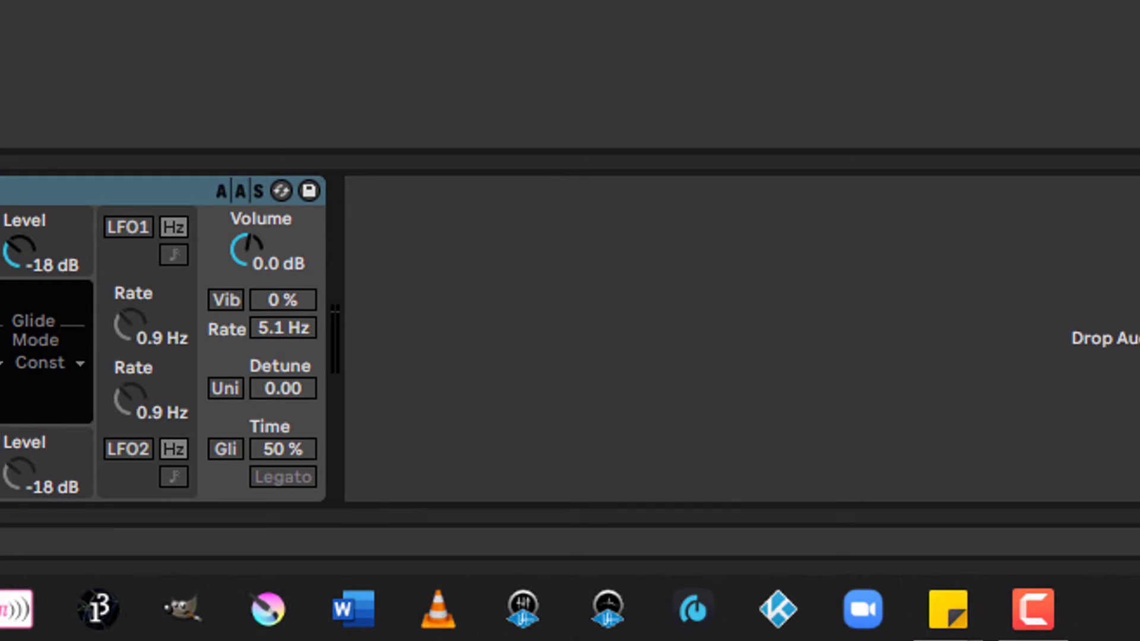
Step: Insert a Redux device into the chain right after the sawtooth synth
{"action": "left_click_drag", "start_coordinate": [328, 224], "coordinate": [394, 300]}
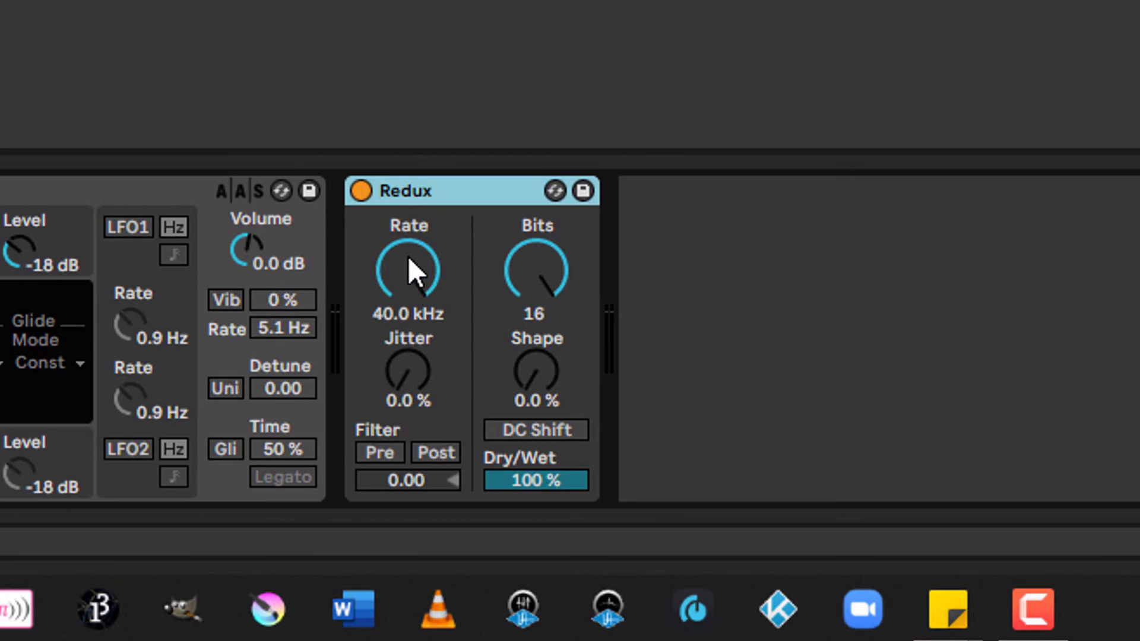
Step: Sweep the Redux Rate between low values and 40.0 kHz, leaving it at 1.98 kHz
{"action": "left_click_drag", "start_coordinate": [408, 251], "coordinate": [408, 333]}
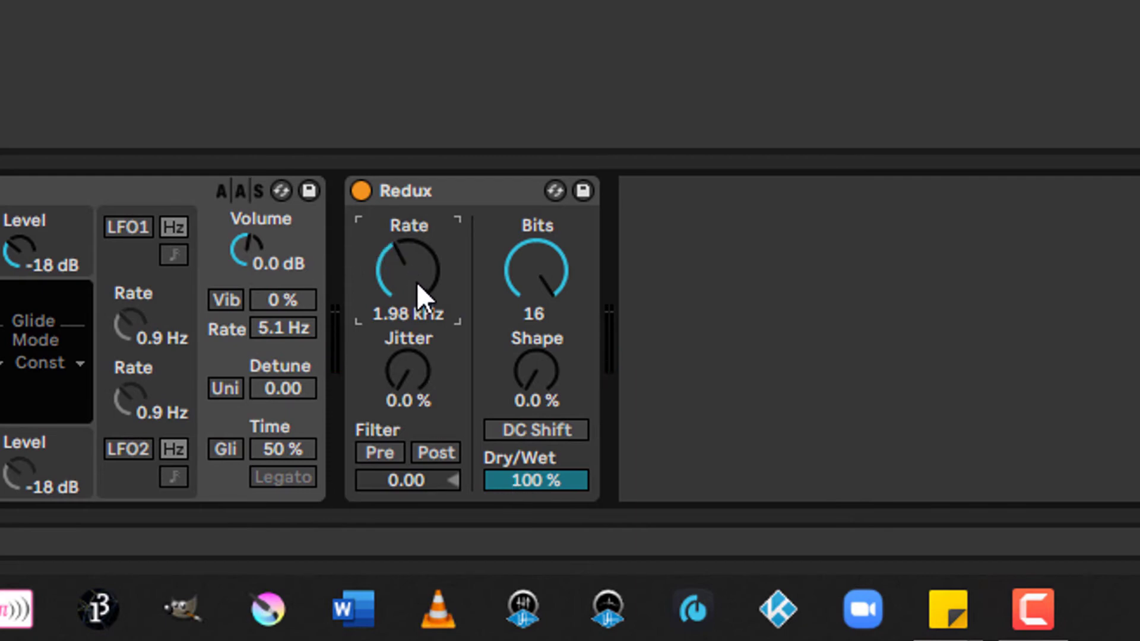
{"action": "left_click_drag", "start_coordinate": [417, 282], "coordinate": [416, 238]}
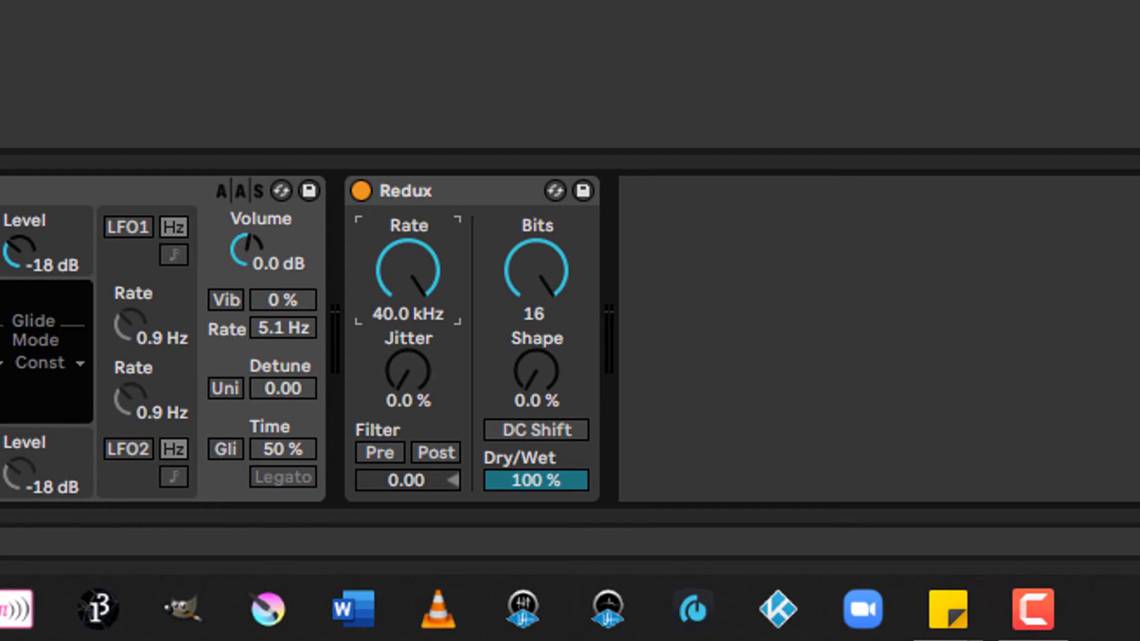
{"action": "left_click_drag", "start_coordinate": [407, 270], "coordinate": [408, 279]}
{"action": "left_click_drag", "start_coordinate": [408, 279], "coordinate": [408, 329]}
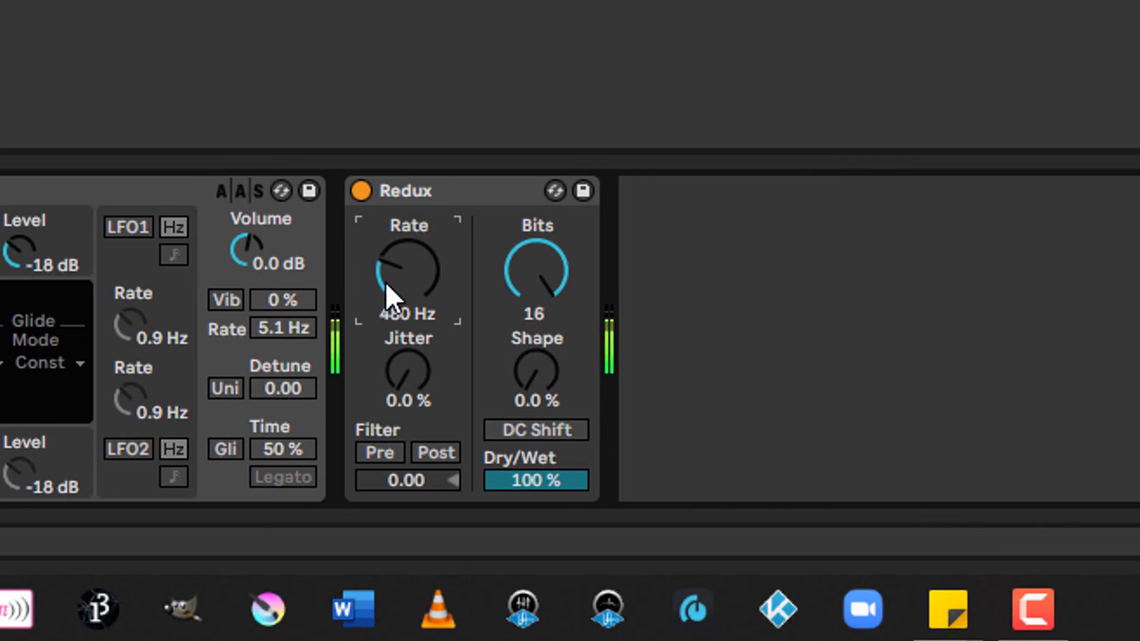
{"action": "left_click_drag", "start_coordinate": [437, 294], "coordinate": [437, 278]}
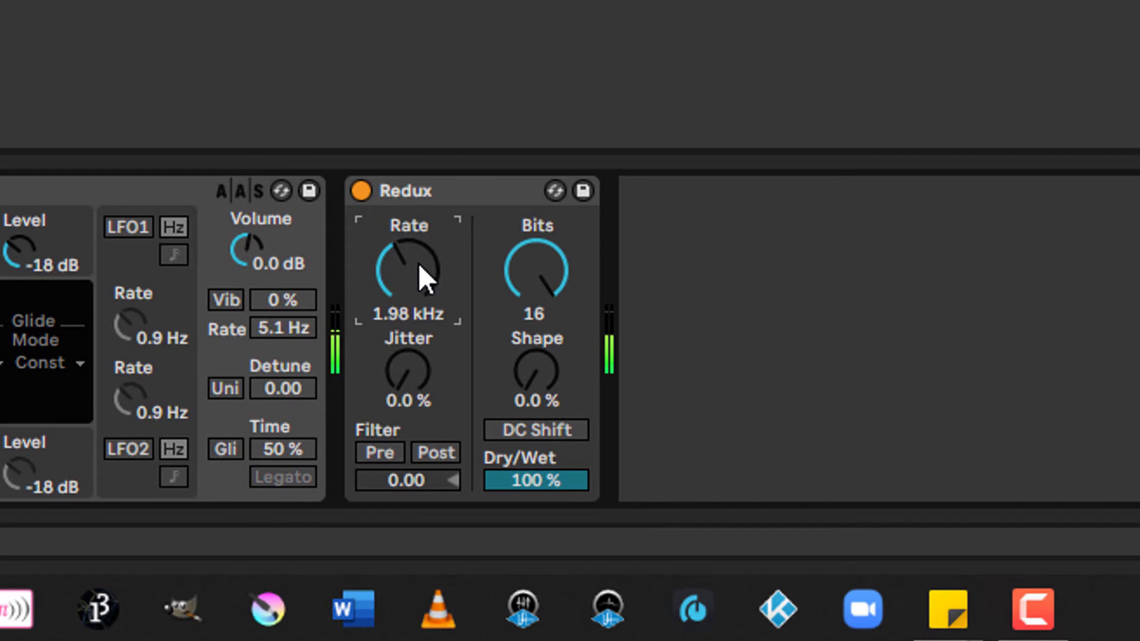
Step: Try Redux Jitter at 23% and 60%, then return it to 0.0%
{"action": "left_click", "coordinate": [410, 372]}
{"action": "left_click_drag", "start_coordinate": [410, 372], "coordinate": [409, 344]}
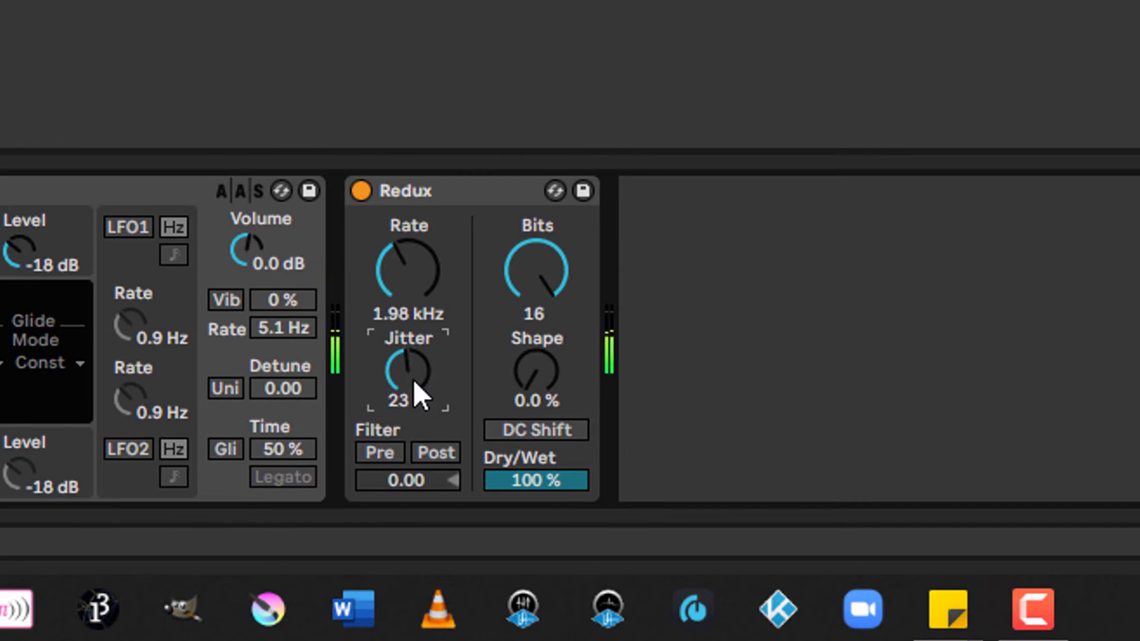
{"action": "mouse_move", "coordinate": [413, 379]}
{"action": "left_mouse_down"}
{"action": "mouse_move", "coordinate": [413, 408]}
{"action": "mouse_move", "coordinate": [413, 292]}
{"action": "mouse_move", "coordinate": [414, 427]}
{"action": "mouse_move", "coordinate": [397, 365]}
{"action": "left_mouse_up"}
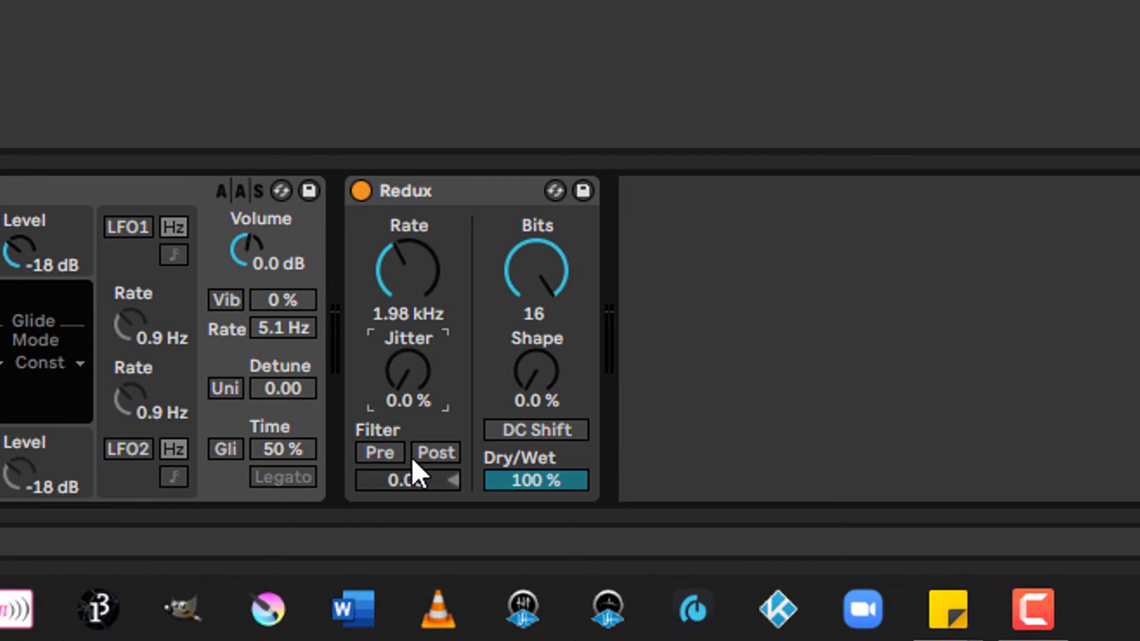
Step: Enable the Redux Post filter, raise the filter value to 2.12, and enable Pre too
{"action": "left_click", "coordinate": [436, 453]}
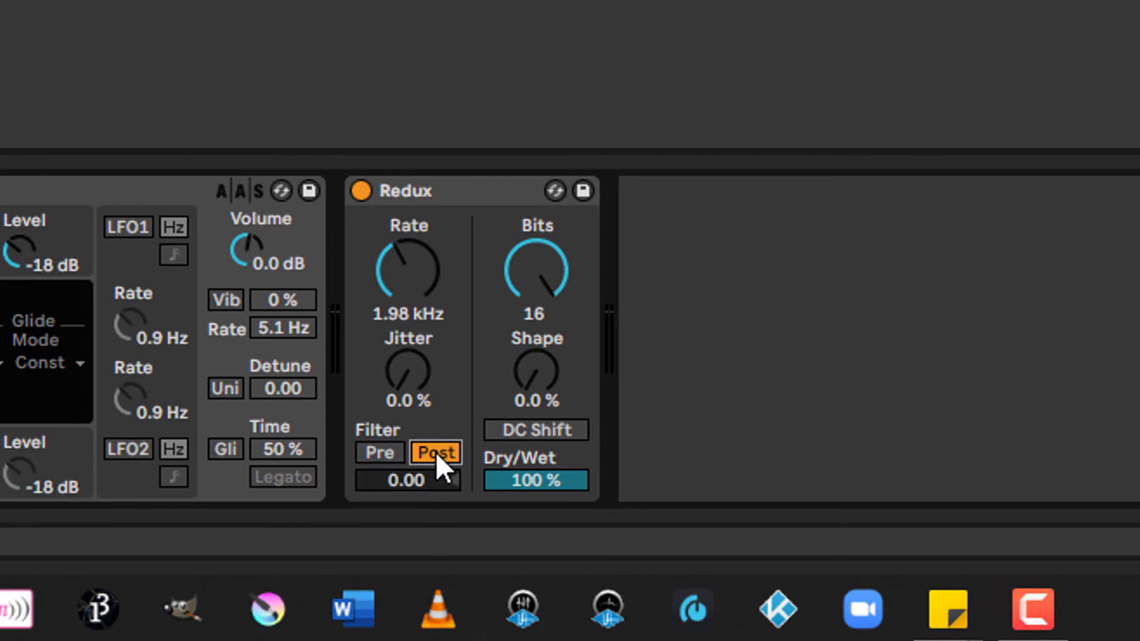
{"action": "mouse_move", "coordinate": [397, 482]}
{"action": "left_mouse_down"}
{"action": "mouse_move", "coordinate": [390, 447]}
{"action": "mouse_move", "coordinate": [415, 507]}
{"action": "mouse_move", "coordinate": [415, 455]}
{"action": "mouse_move", "coordinate": [415, 477]}
{"action": "left_mouse_up"}
{"action": "left_click", "coordinate": [390, 450]}
Step: Try a 634 Hz rate, switch both filters off, and settle Rate at 1.86 kHz with 16 bits
{"action": "left_click_drag", "start_coordinate": [443, 295], "coordinate": [443, 323]}
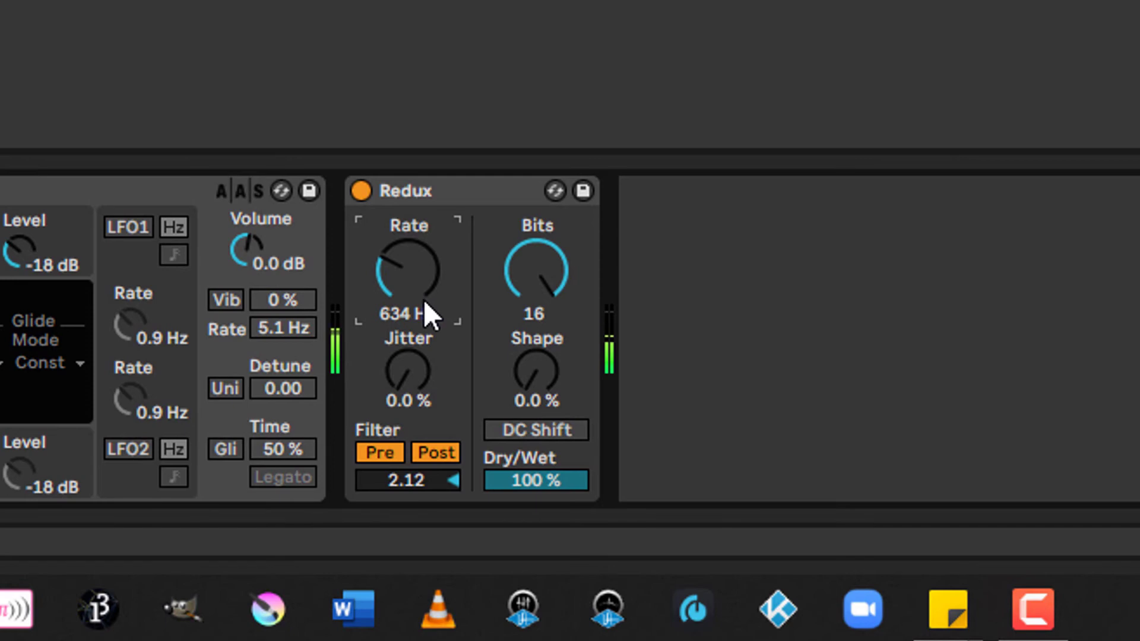
{"action": "left_click", "coordinate": [382, 454]}
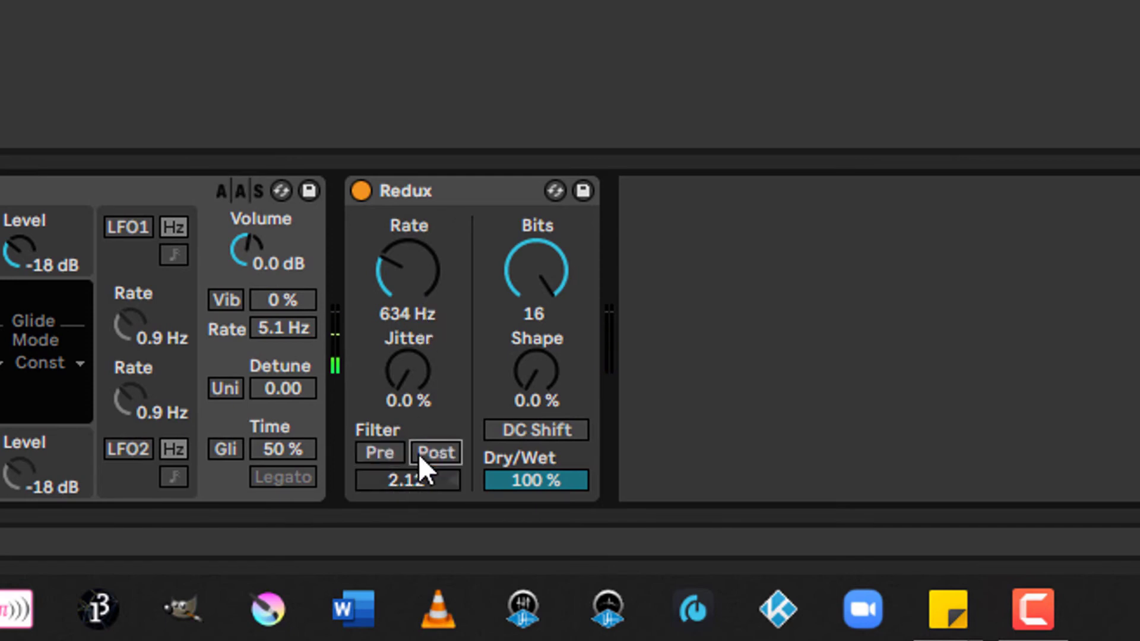
{"action": "left_click", "coordinate": [418, 454]}
{"action": "left_click_drag", "start_coordinate": [404, 289], "coordinate": [404, 261]}
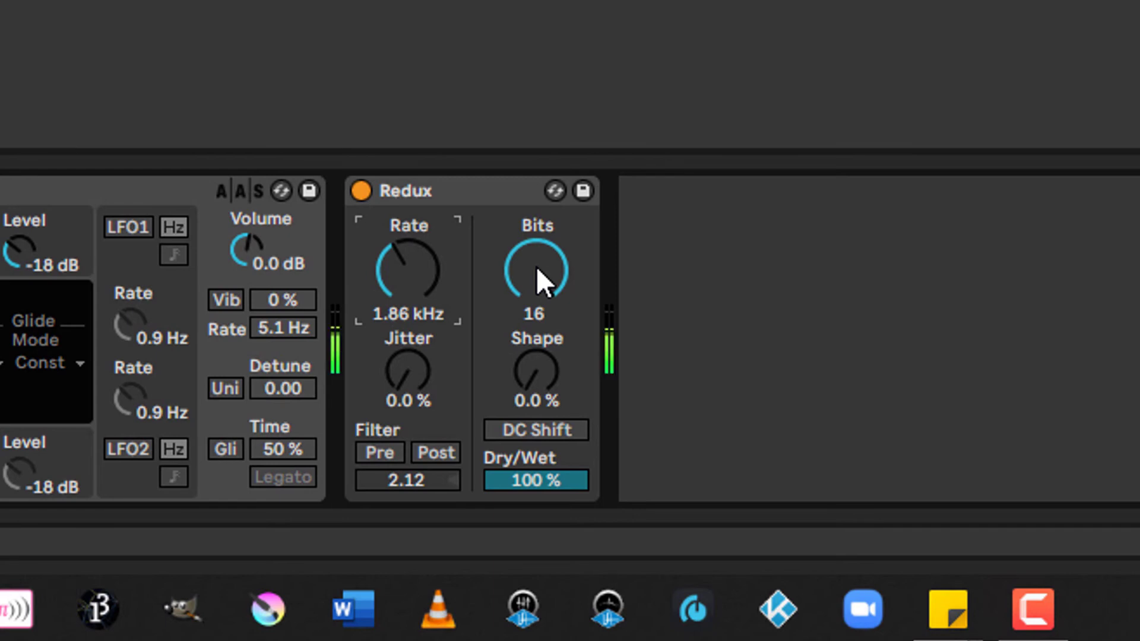
{"action": "mouse_move", "coordinate": [536, 266]}
{"action": "left_mouse_down"}
{"action": "mouse_move", "coordinate": [536, 310]}
{"action": "mouse_move", "coordinate": [536, 266]}
{"action": "left_mouse_up"}
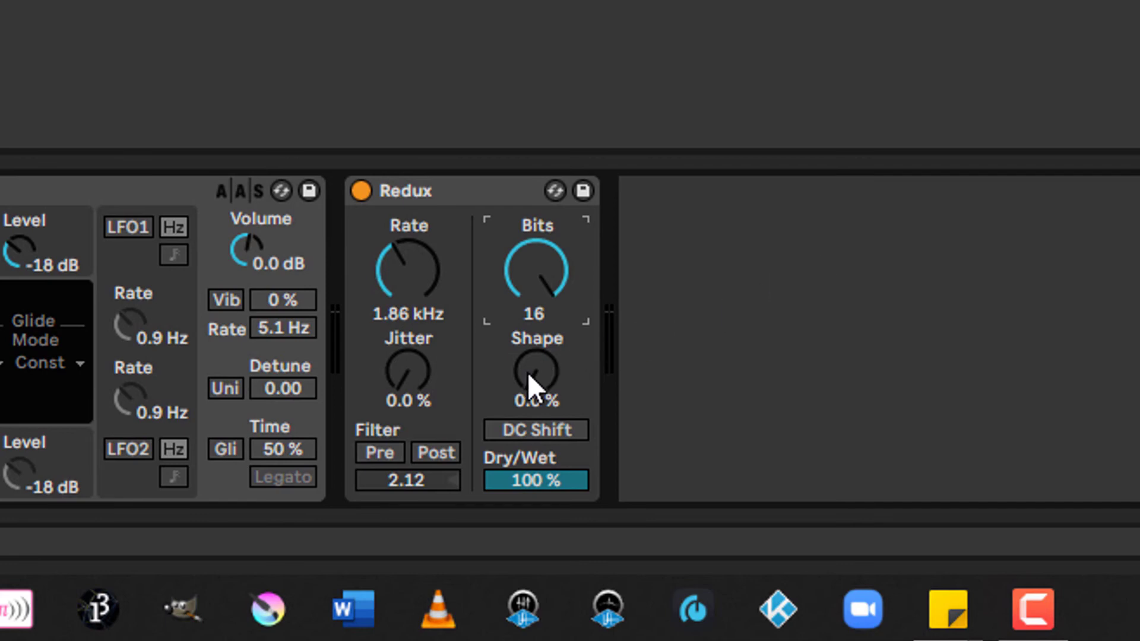
Step: Raise Redux Shape to 68%, drop Bits to 10, and switch DC Shift on
{"action": "left_click_drag", "start_coordinate": [529, 376], "coordinate": [529, 297]}
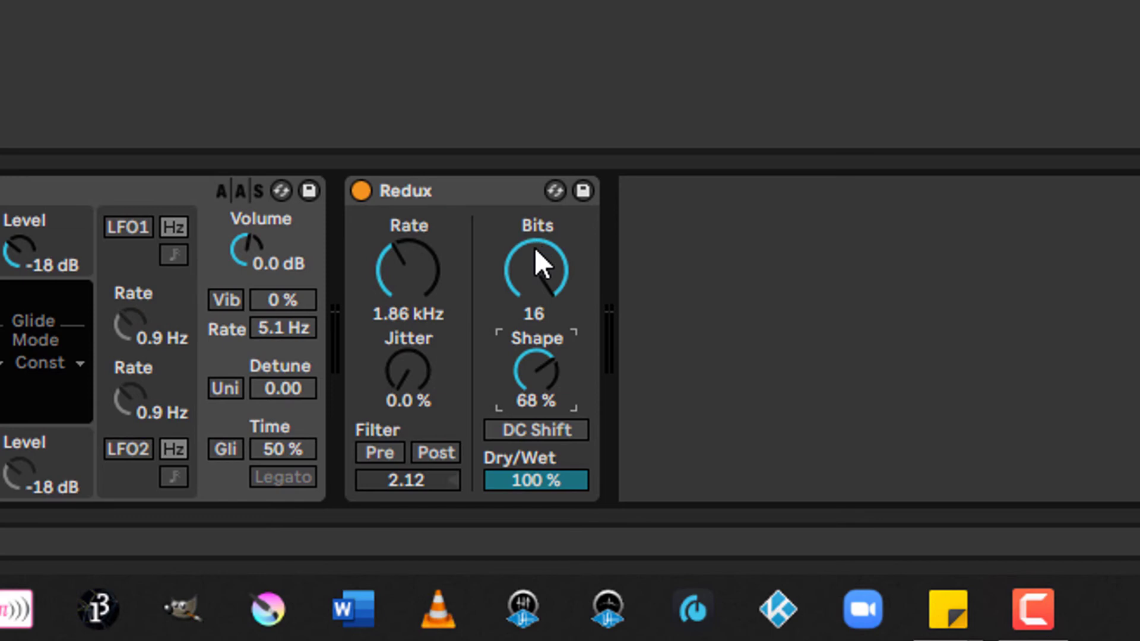
{"action": "left_click_drag", "start_coordinate": [547, 266], "coordinate": [547, 287]}
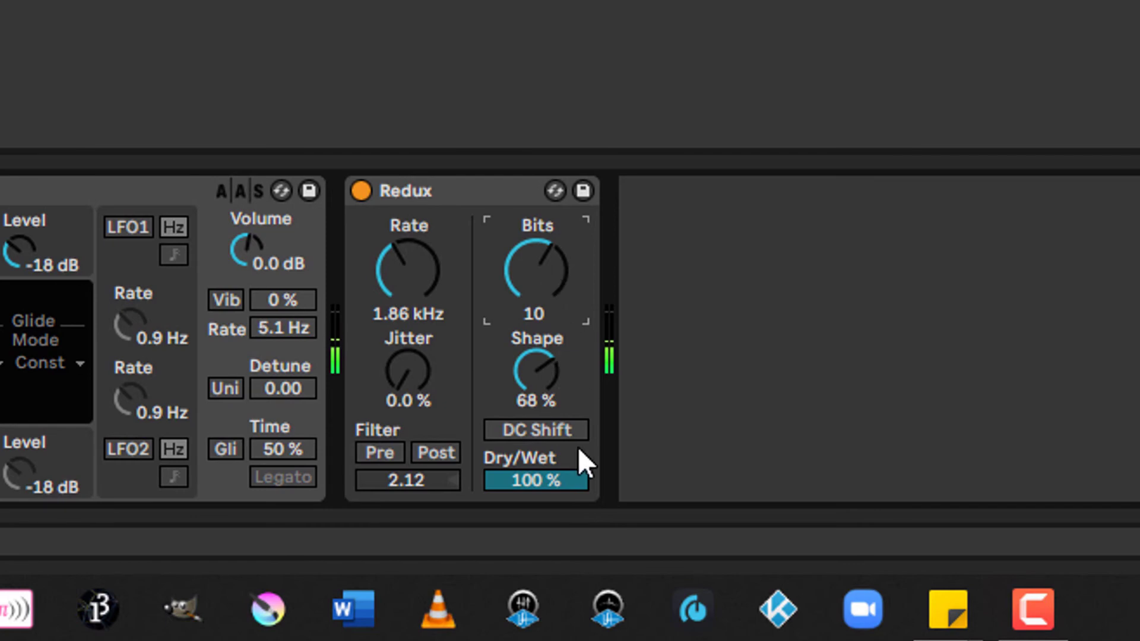
{"action": "left_click", "coordinate": [538, 429]}
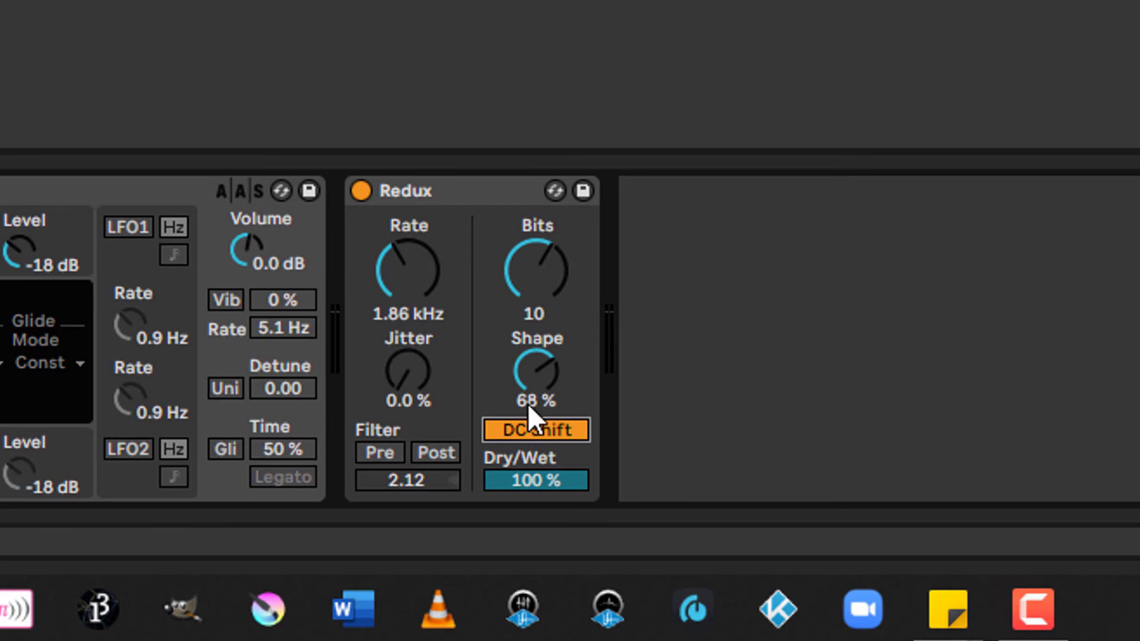
Step: Crush Redux Bits to 1, turn DC Shift off, restore Bits to 16, and select the device
{"action": "left_click_drag", "start_coordinate": [529, 258], "coordinate": [530, 285]}
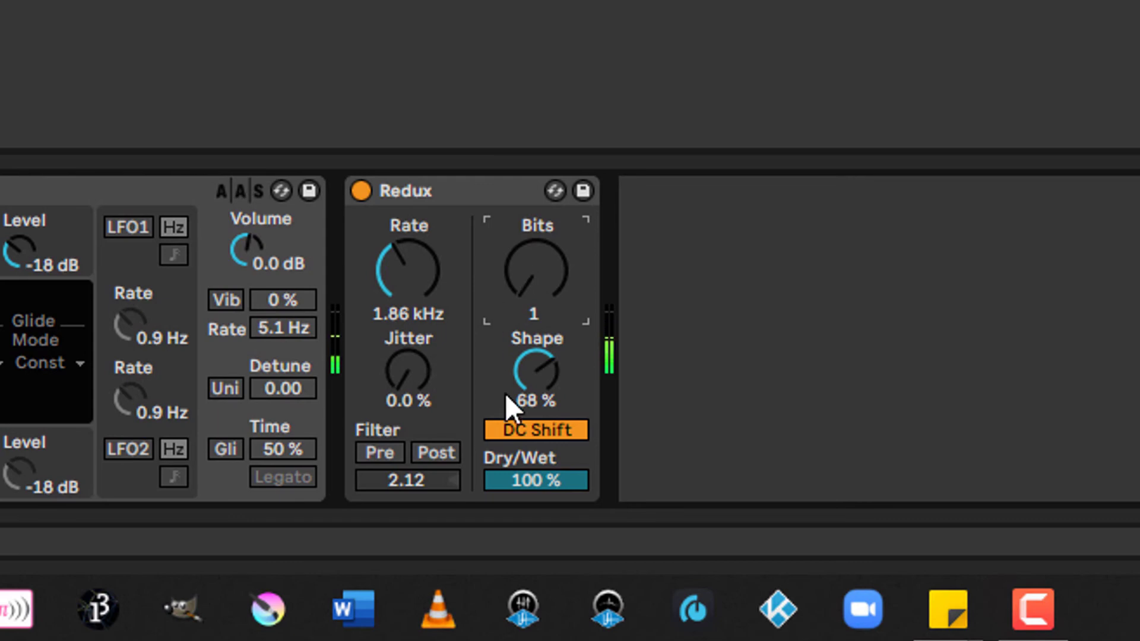
{"action": "left_click", "coordinate": [523, 429]}
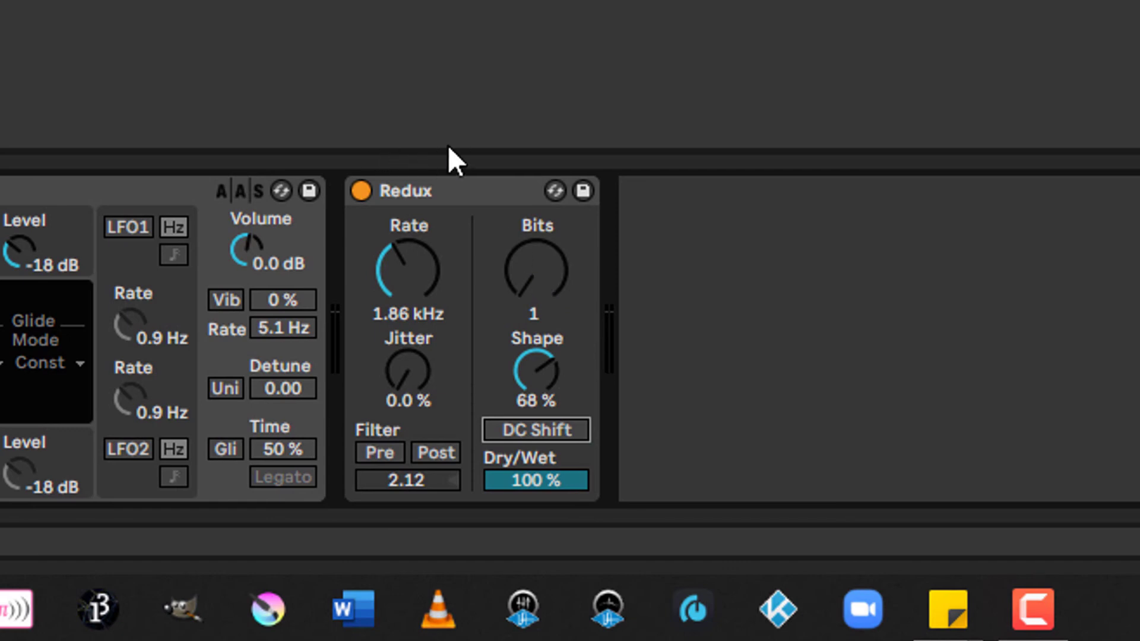
{"action": "left_click_drag", "start_coordinate": [491, 225], "coordinate": [467, 286]}
{"action": "left_click", "coordinate": [471, 199]}
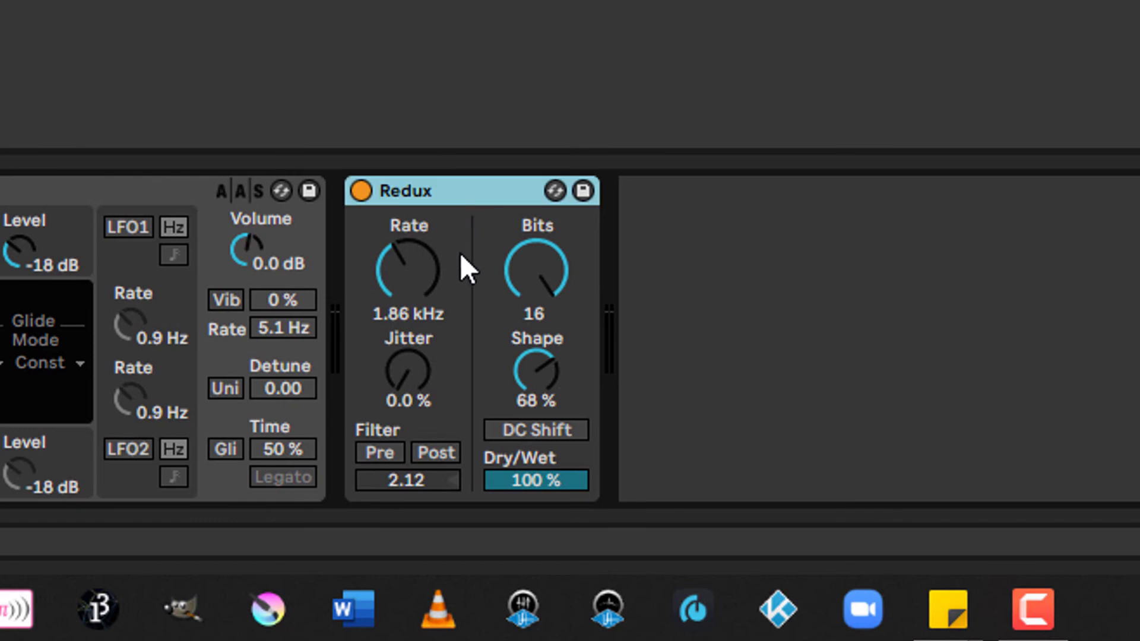
Step: Delete Redux and add a Saturator after the synth, keeping the Analog Clip curve
{"action": "key", "text": "Delete"}
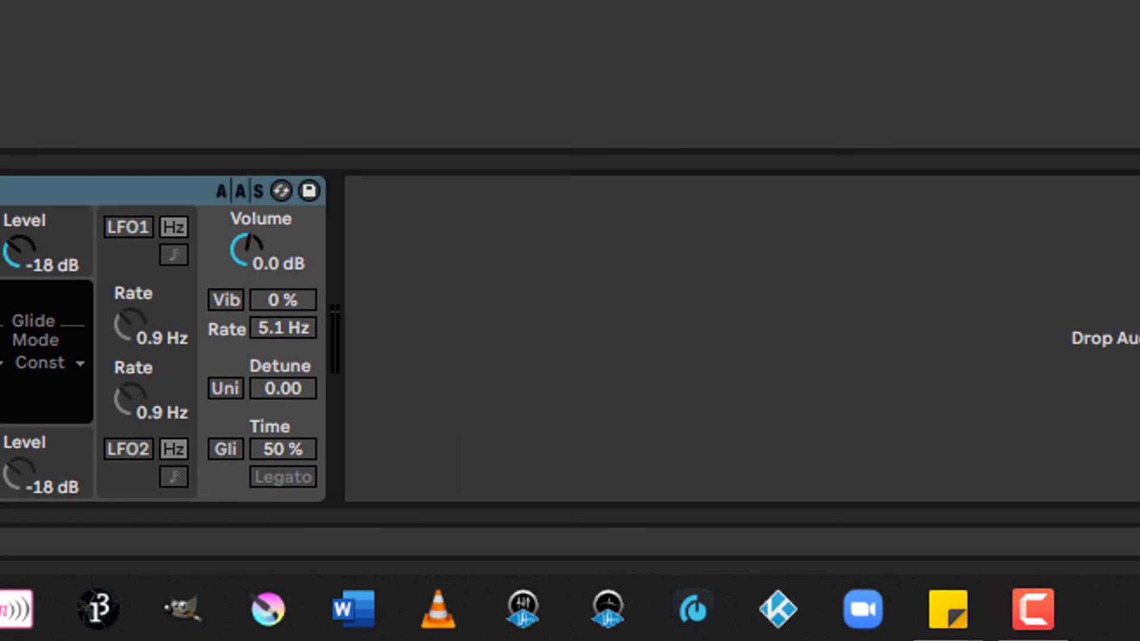
{"action": "left_click_drag", "start_coordinate": [625, 330], "coordinate": [550, 329]}
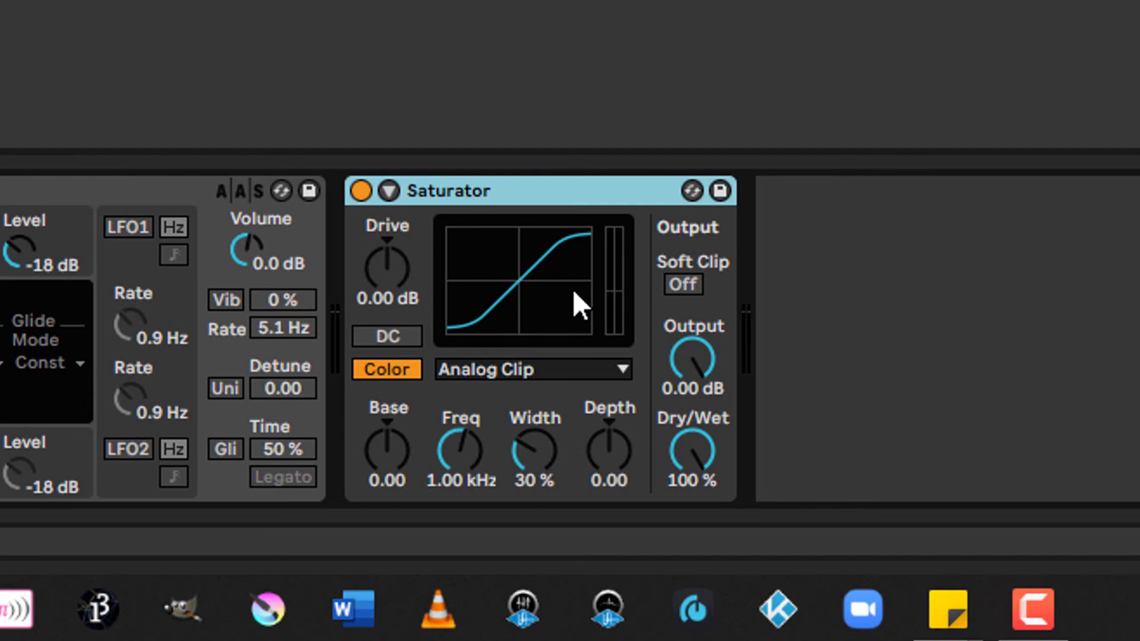
{"action": "left_click", "coordinate": [538, 369]}
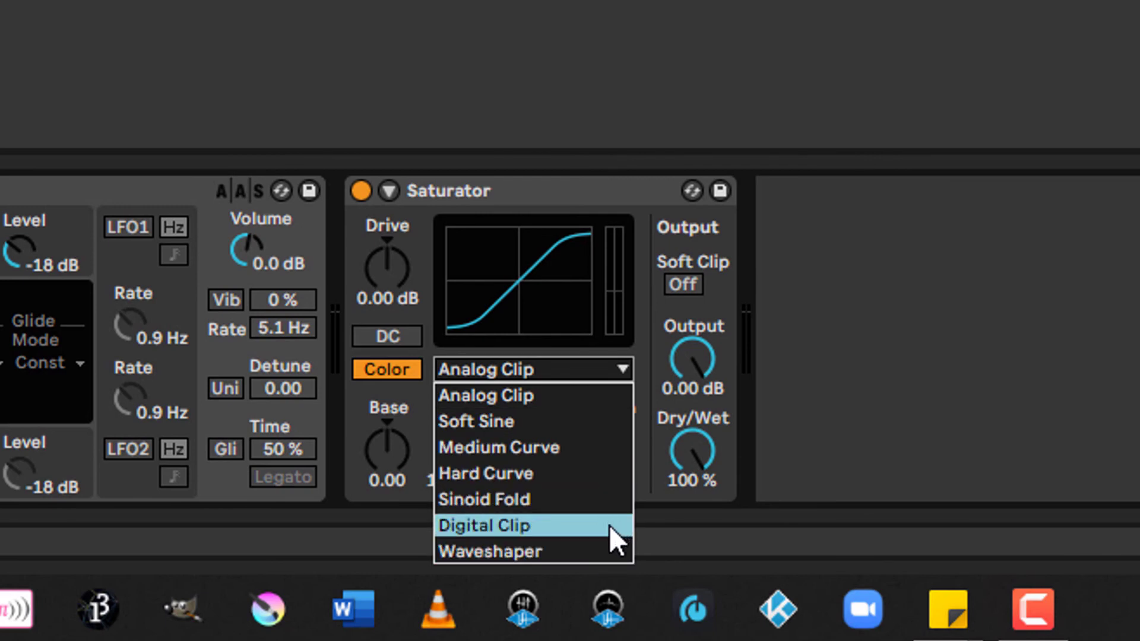
{"action": "left_click", "coordinate": [1006, 432]}
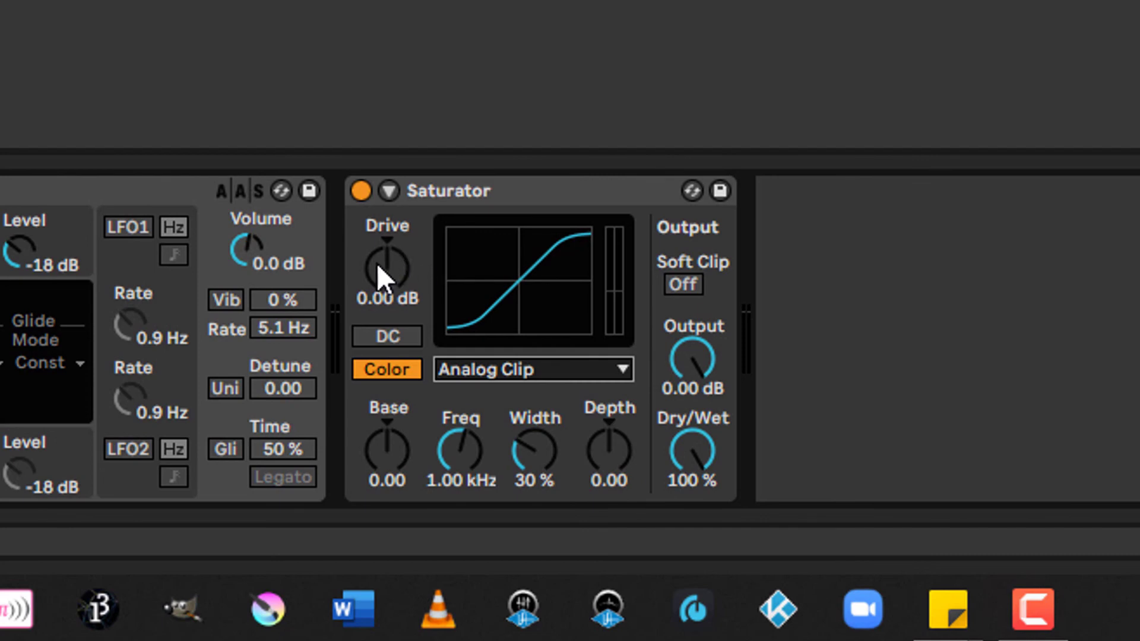
Step: Set the Saturator Drive to 10.3 dB with DC switched on
{"action": "left_click", "coordinate": [394, 244]}
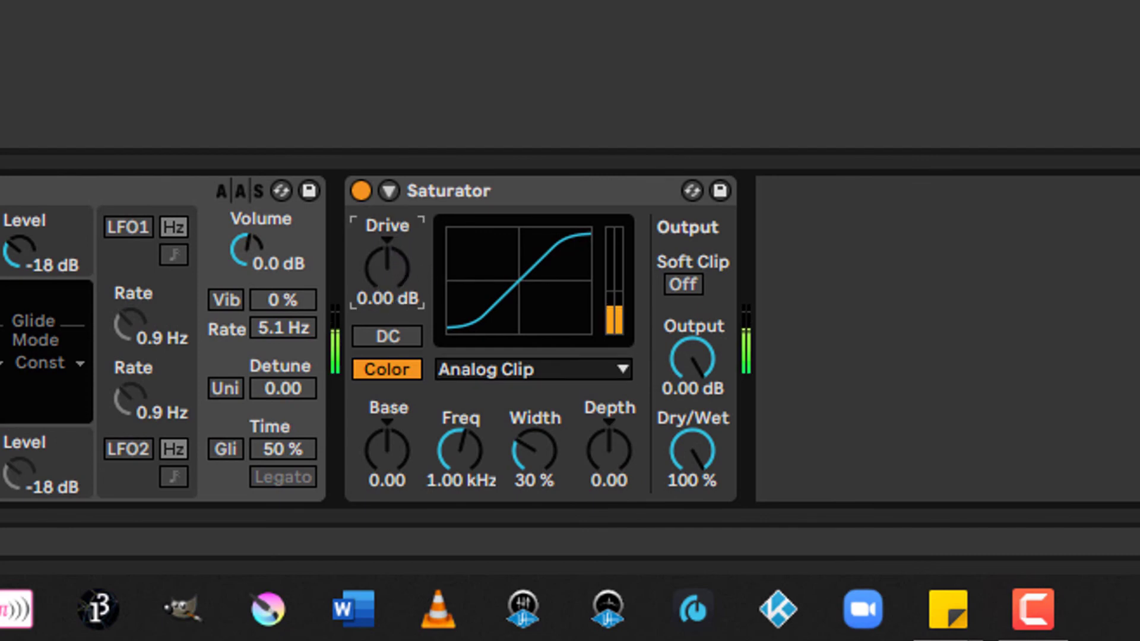
{"action": "left_click_drag", "start_coordinate": [387, 261], "coordinate": [375, 347]}
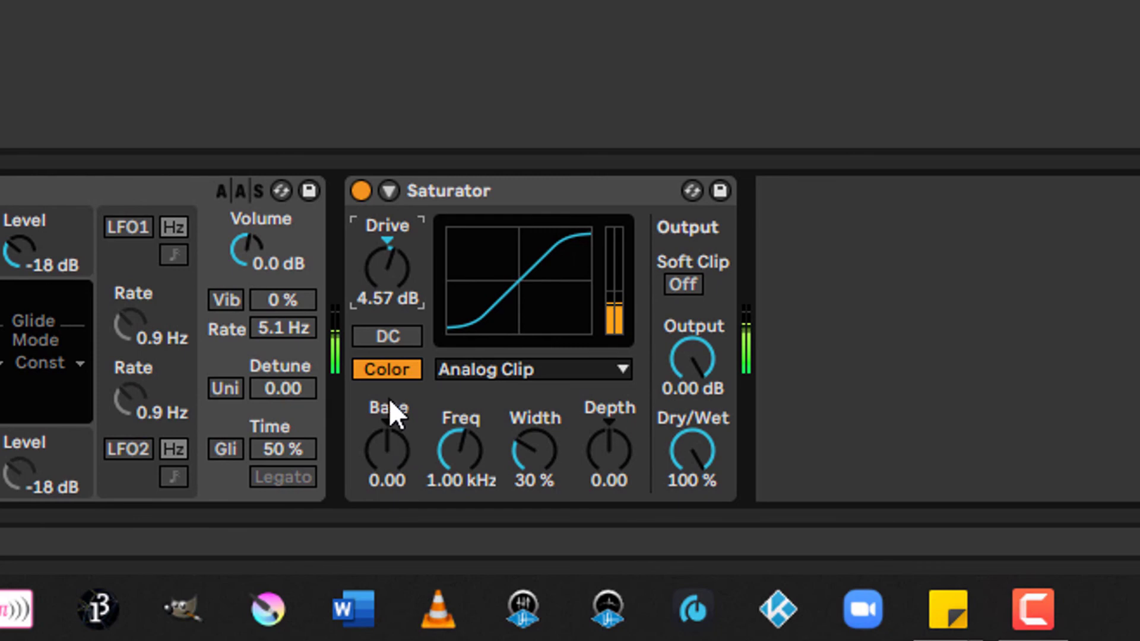
{"action": "left_click", "coordinate": [376, 336]}
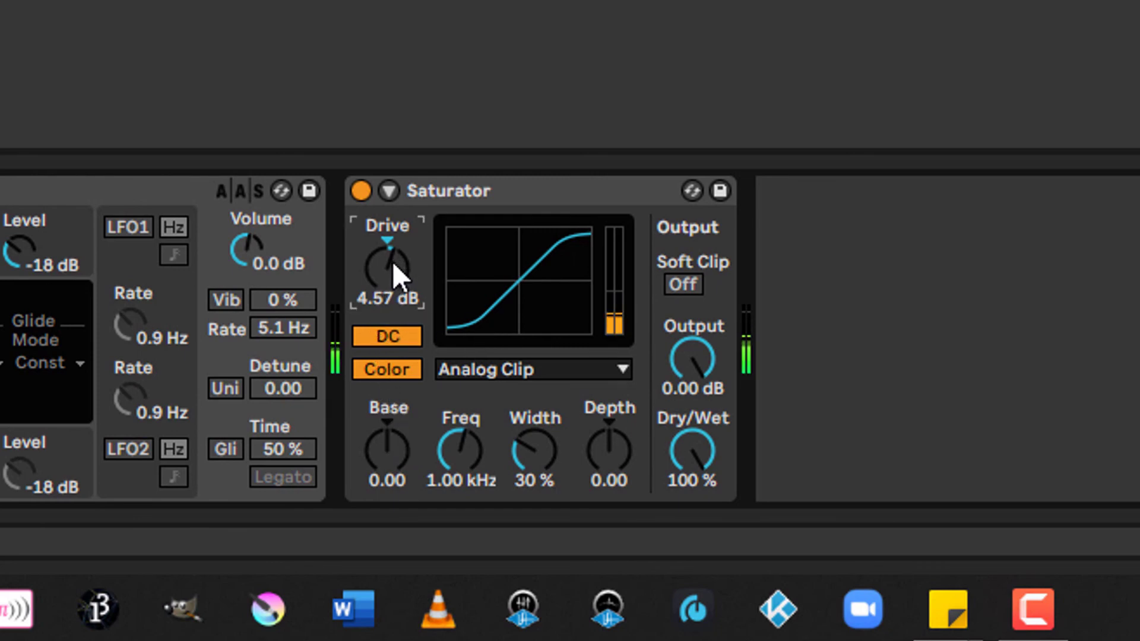
{"action": "mouse_move", "coordinate": [393, 261]}
{"action": "left_mouse_down"}
{"action": "mouse_move", "coordinate": [393, 322]}
{"action": "mouse_move", "coordinate": [395, 267]}
{"action": "left_mouse_up"}
Step: Set the colour filter to Base 21.1, Width 65%, Depth 17.9 and Freq 868 Hz
{"action": "left_click_drag", "start_coordinate": [382, 450], "coordinate": [437, 441]}
{"action": "left_click_drag", "start_coordinate": [529, 461], "coordinate": [493, 492]}
{"action": "left_click_drag", "start_coordinate": [608, 454], "coordinate": [615, 431]}
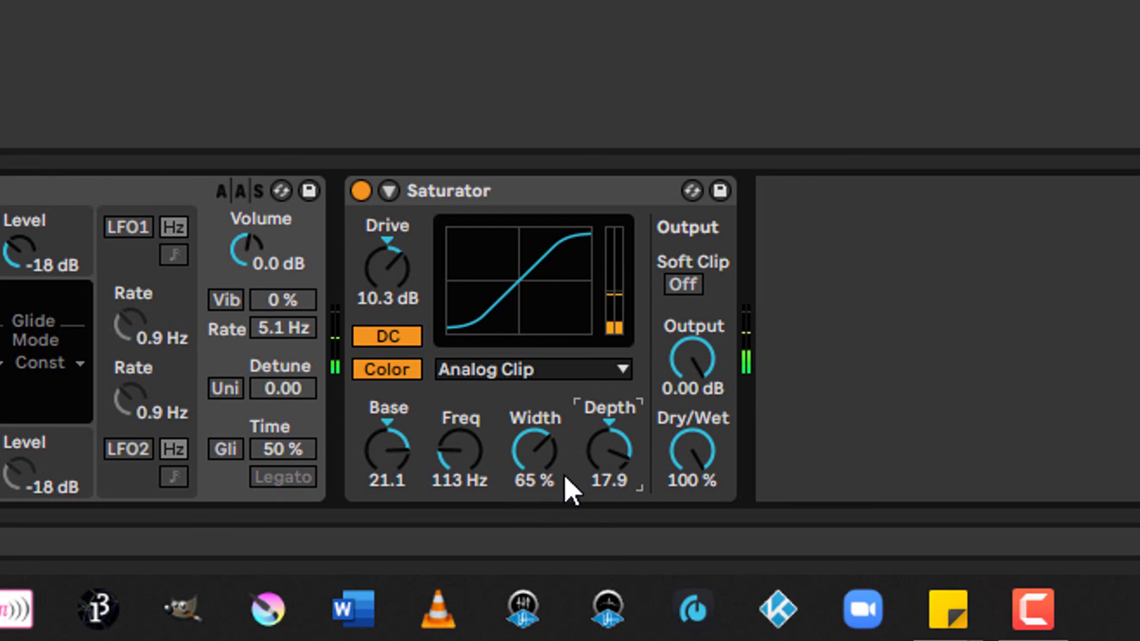
{"action": "left_click_drag", "start_coordinate": [461, 458], "coordinate": [512, 429]}
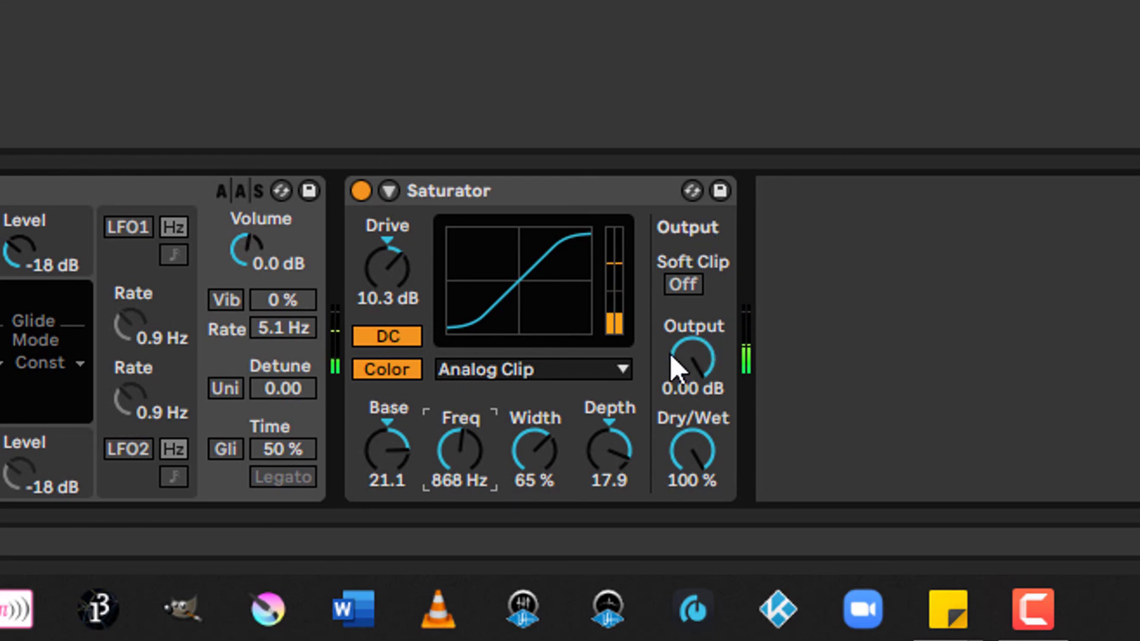
{"action": "left_click", "coordinate": [468, 367]}
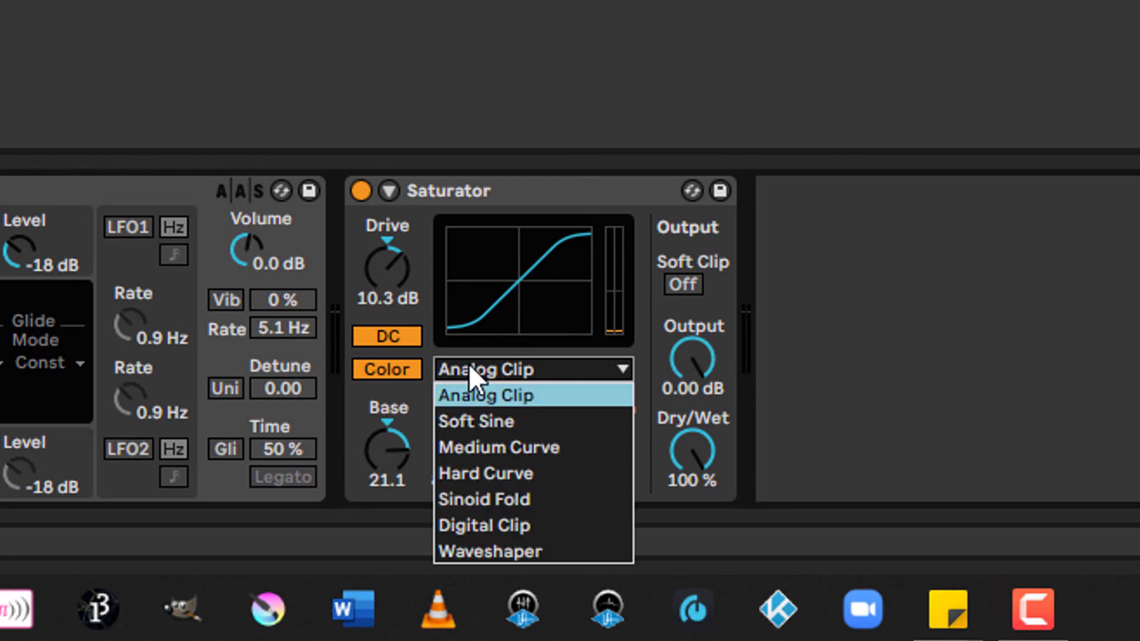
Step: Switch the Saturator to the Waveshaper curve, turn DC off, and sweep Freq and Width
{"action": "left_click", "coordinate": [543, 552]}
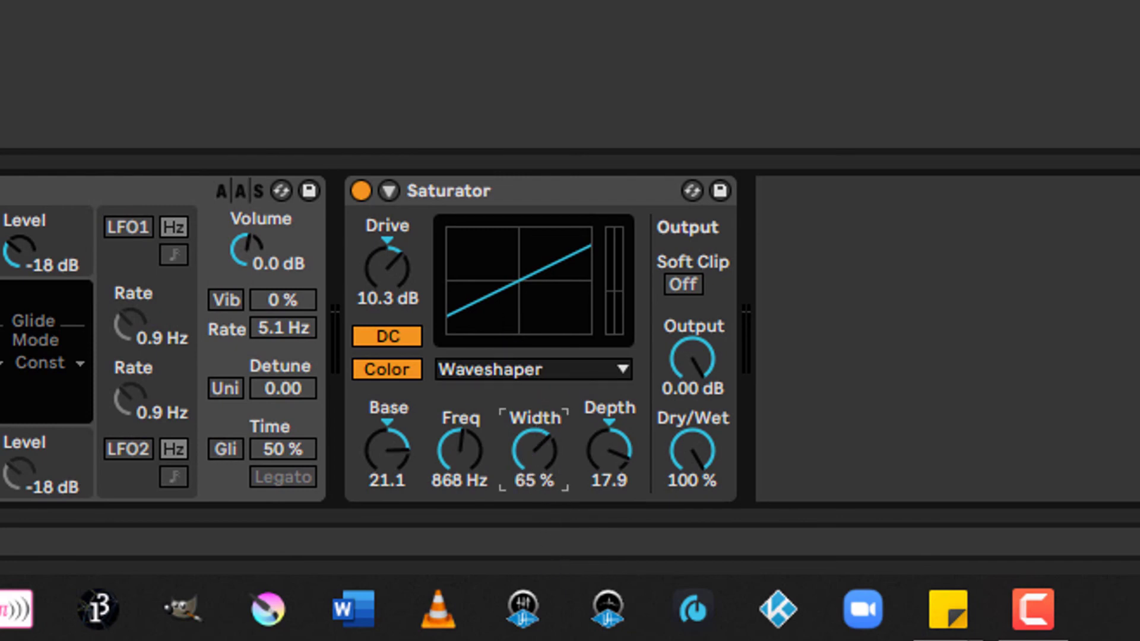
{"action": "left_click_drag", "start_coordinate": [534, 450], "coordinate": [460, 481]}
{"action": "left_click", "coordinate": [410, 336]}
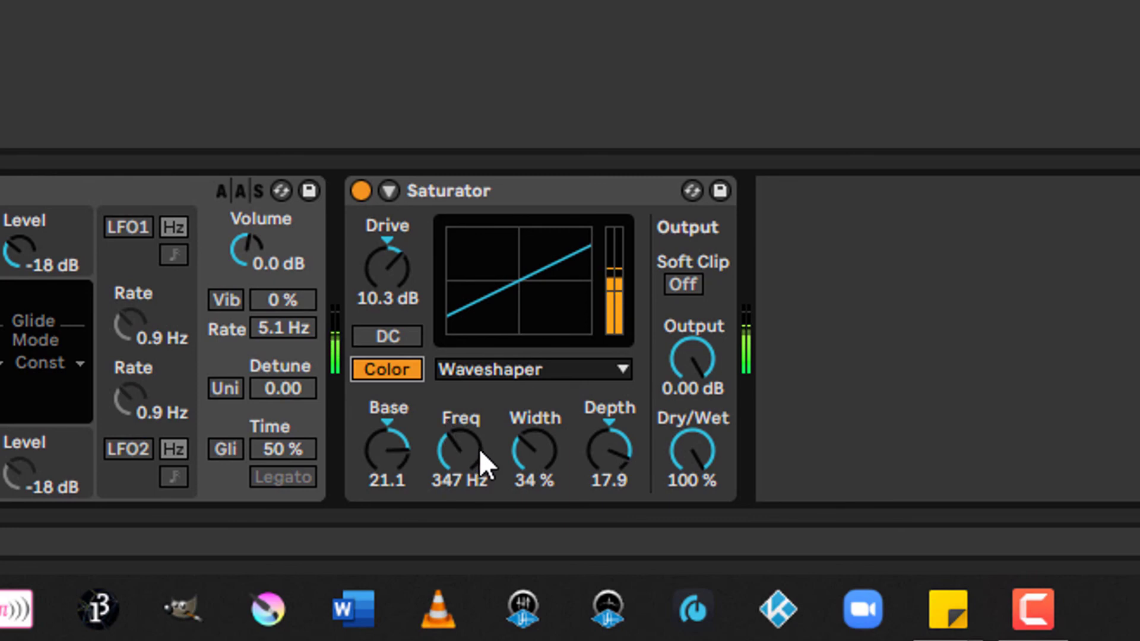
{"action": "left_click_drag", "start_coordinate": [479, 449], "coordinate": [479, 392]}
{"action": "left_click_drag", "start_coordinate": [534, 449], "coordinate": [608, 487]}
Step: Set Base 36.0, DC back on, Depth 21.3, Width 40% and Freq 347 Hz
{"action": "left_click_drag", "start_coordinate": [387, 460], "coordinate": [392, 416]}
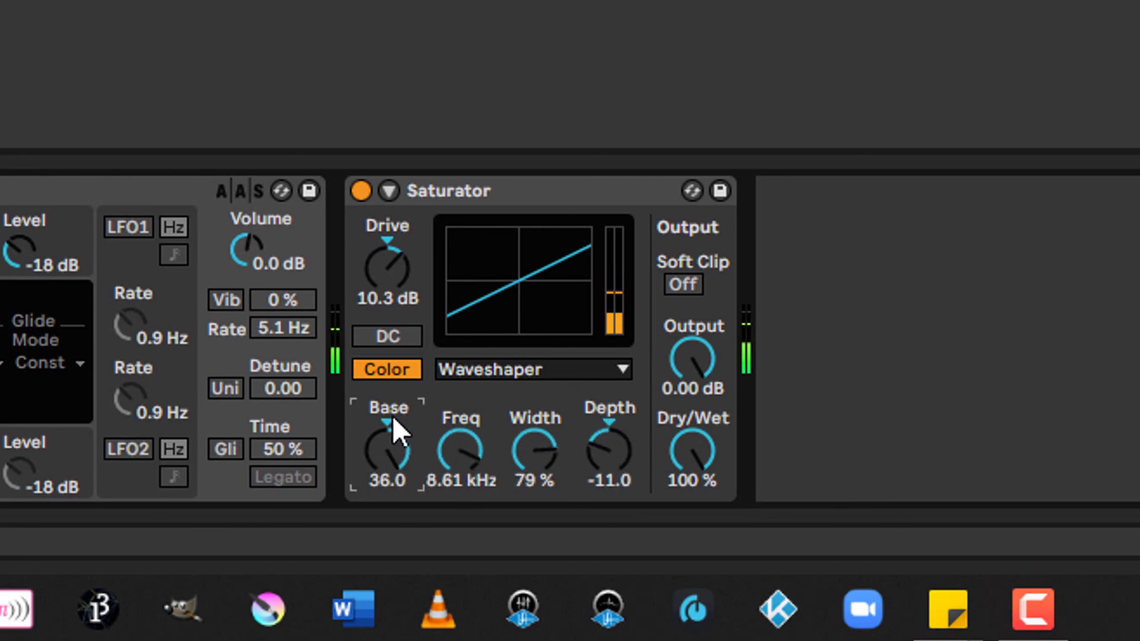
{"action": "left_click", "coordinate": [415, 328]}
{"action": "left_click_drag", "start_coordinate": [633, 454], "coordinate": [634, 403]}
{"action": "left_click", "coordinate": [514, 434]}
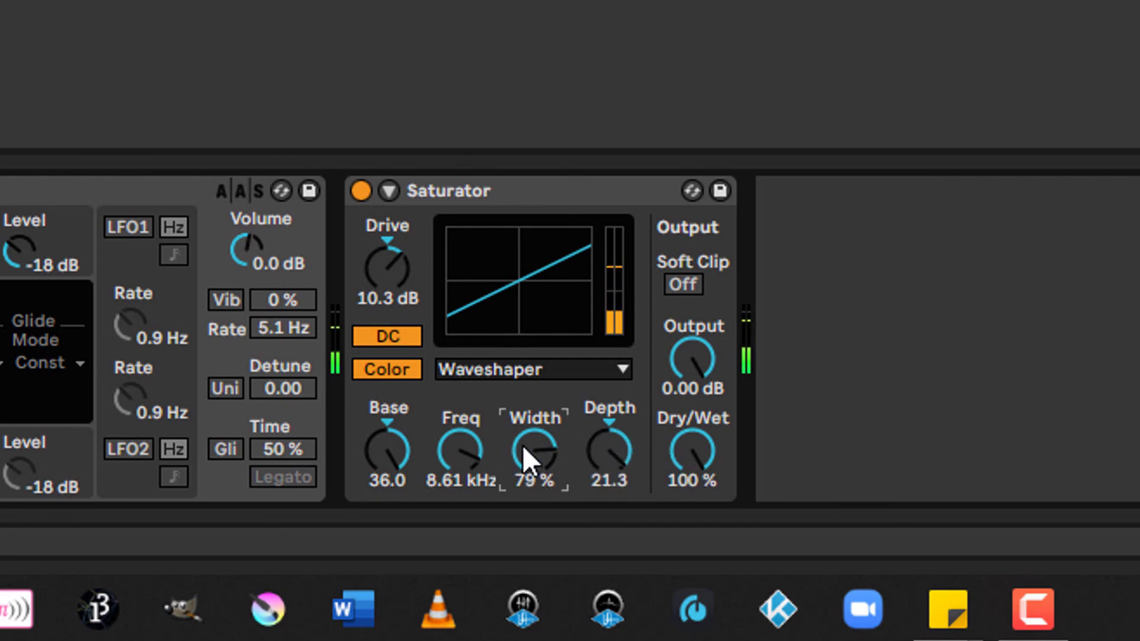
{"action": "left_click_drag", "start_coordinate": [523, 445], "coordinate": [517, 474]}
{"action": "left_click_drag", "start_coordinate": [458, 448], "coordinate": [457, 493]}
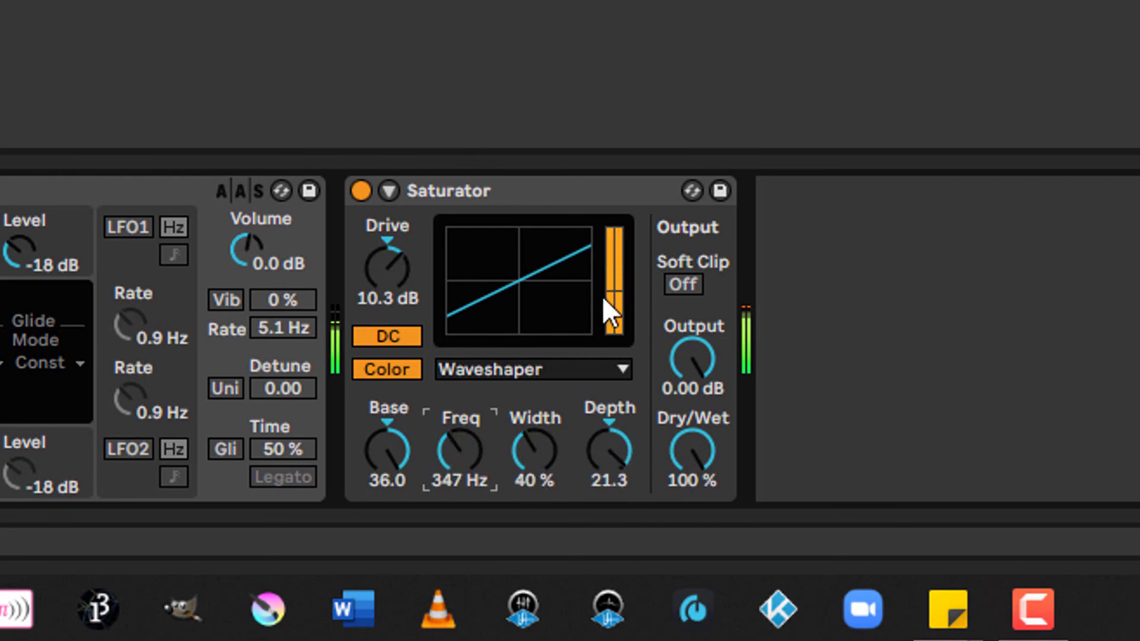
Step: Audition Digital Clip, then choose Sinoid Fold and lower Freq to 298 Hz
{"action": "left_click", "coordinate": [573, 368]}
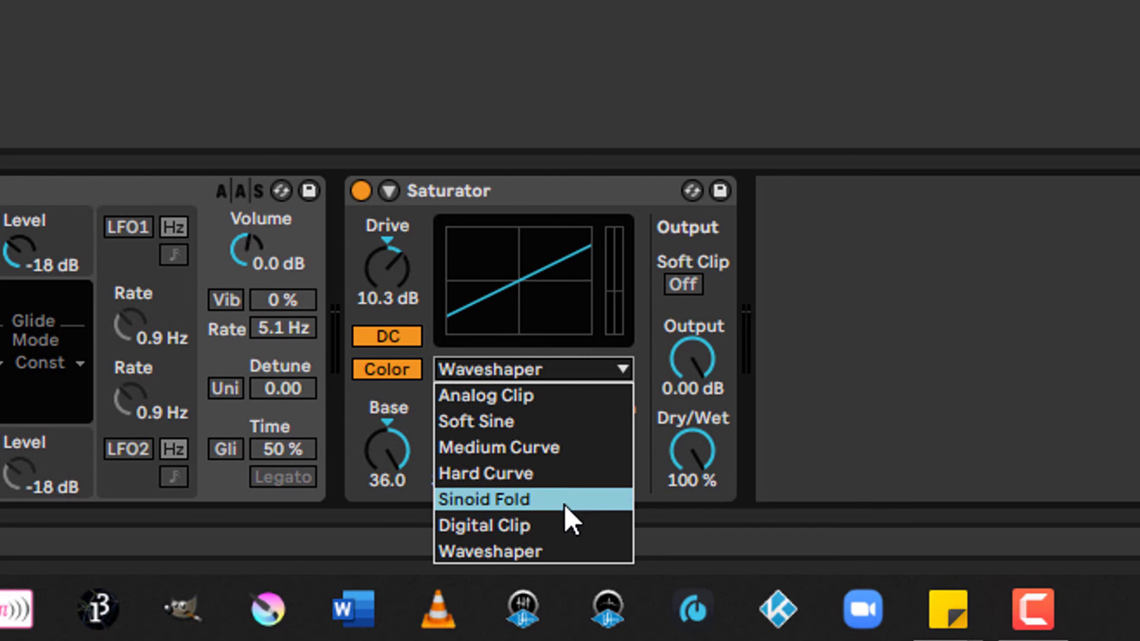
{"action": "left_click", "coordinate": [568, 524]}
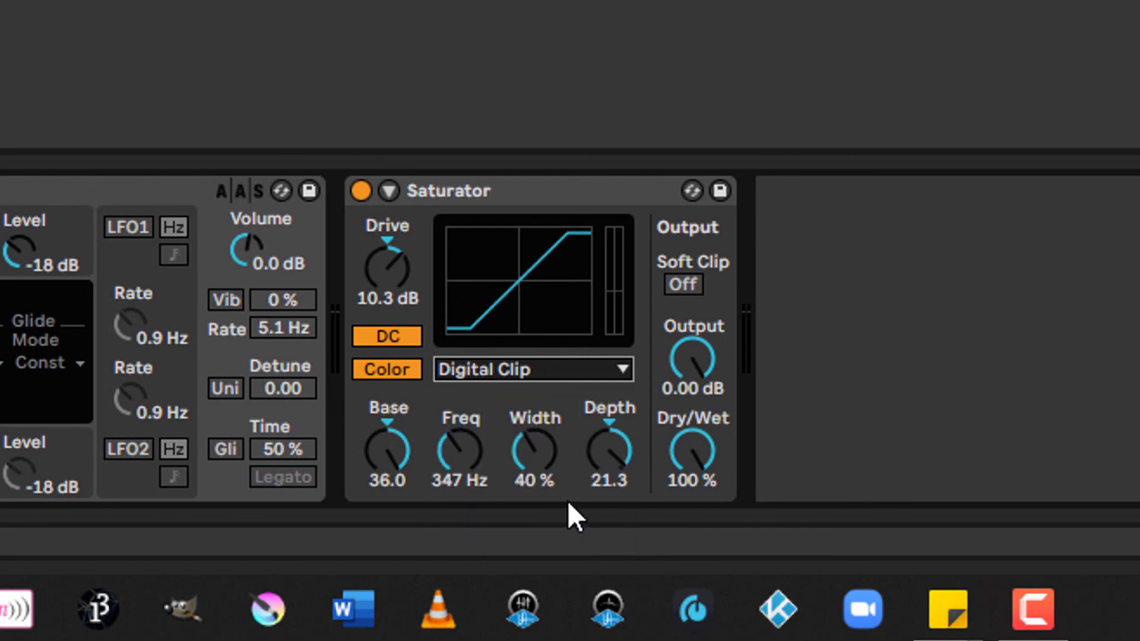
{"action": "left_click", "coordinate": [575, 368]}
{"action": "left_click", "coordinate": [516, 499]}
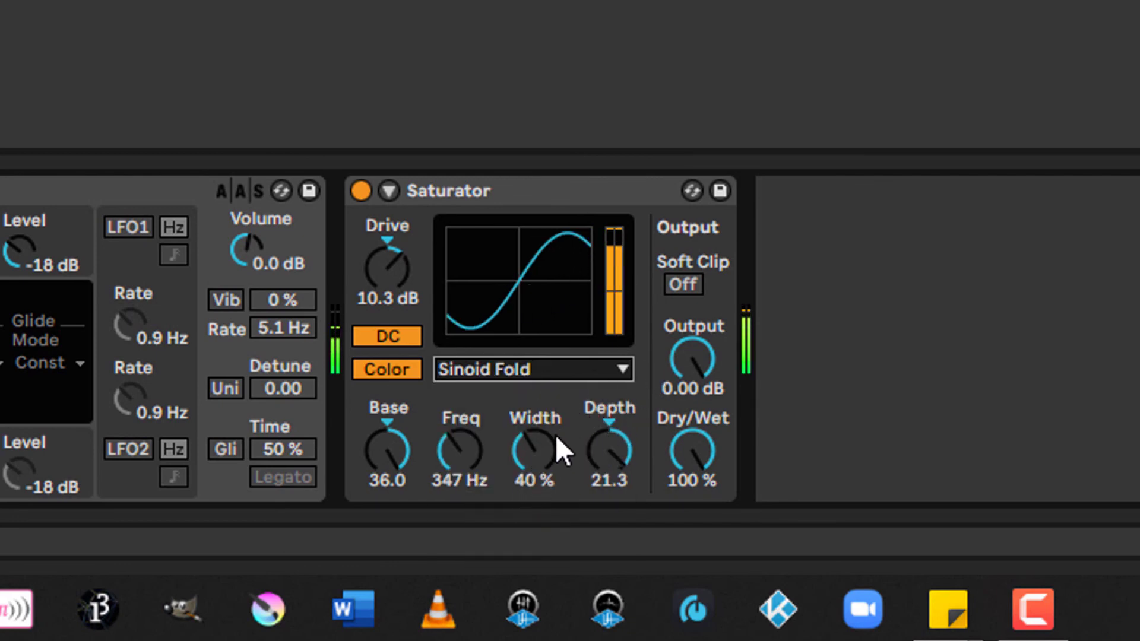
{"action": "left_click_drag", "start_coordinate": [465, 448], "coordinate": [440, 459]}
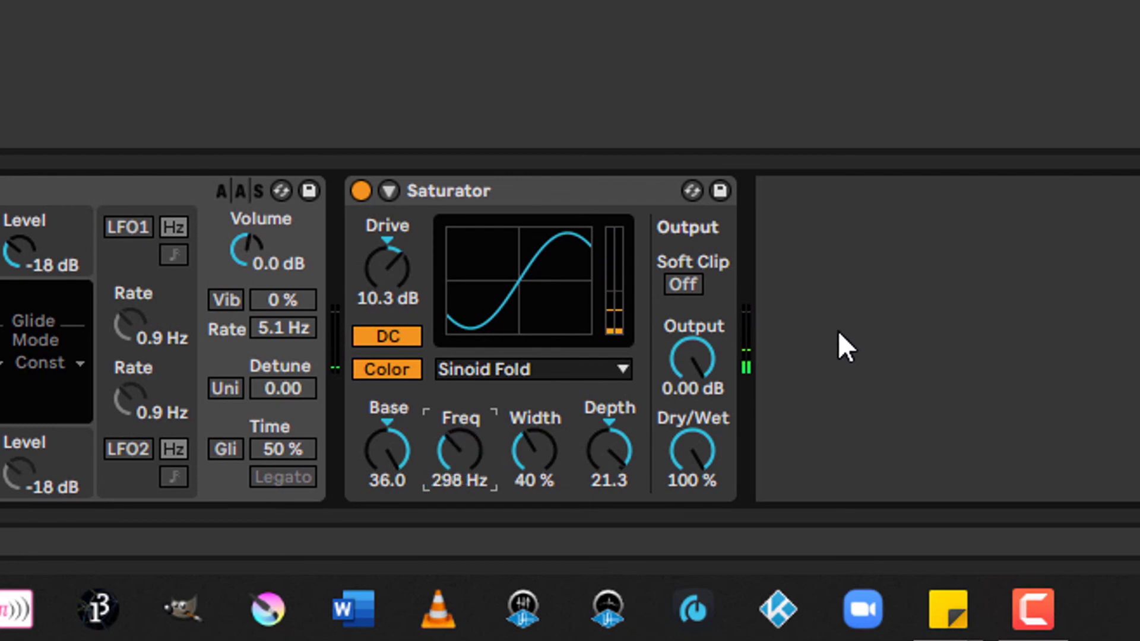